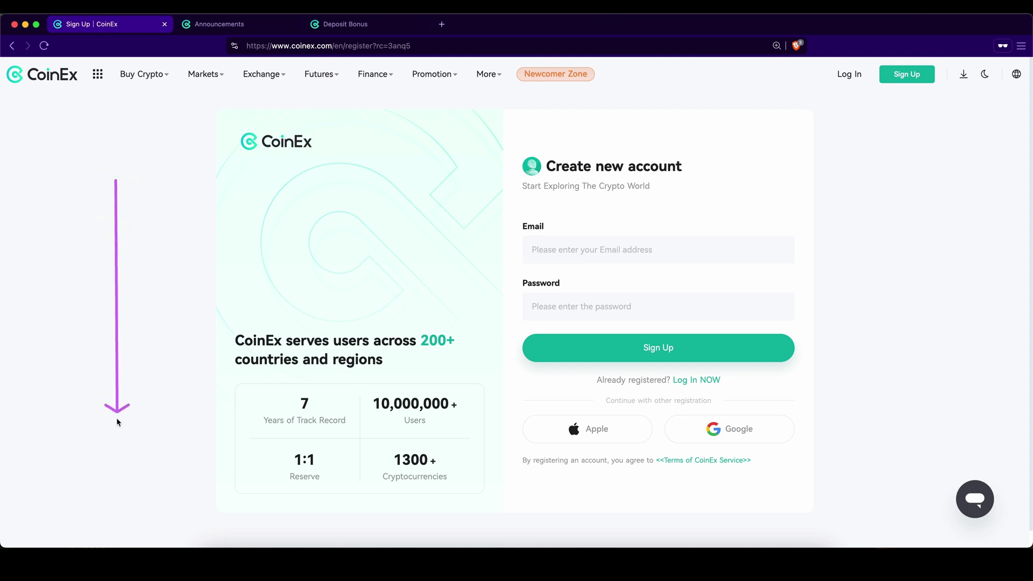
Step: Review the newbie offer announcement and the newcomer events on the Deposit Bonus page
{"action": "left_click_drag", "start_coordinate": [119, 525], "coordinate": [115, 528]}
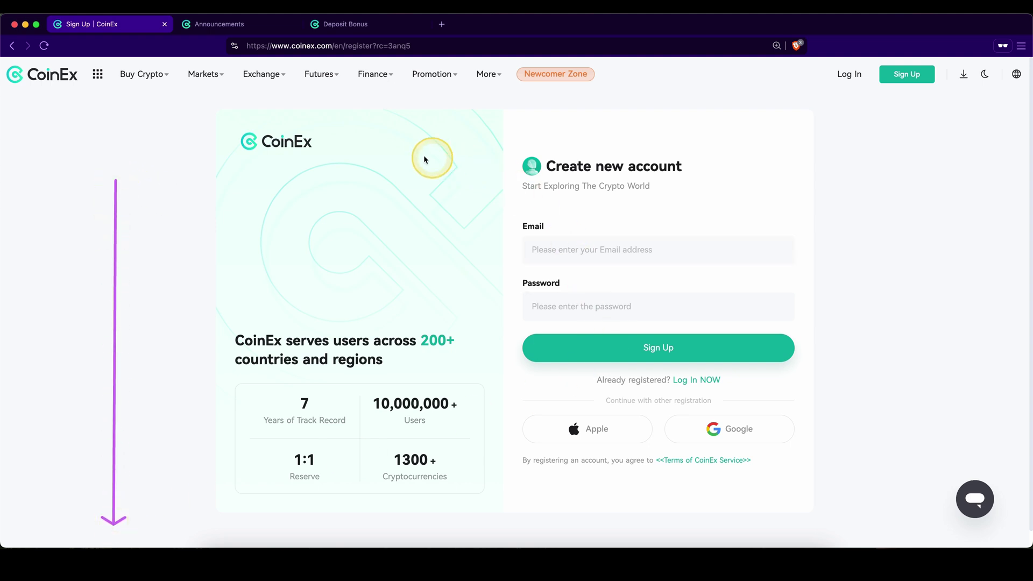
{"action": "key", "text": "ctrl+Tab"}
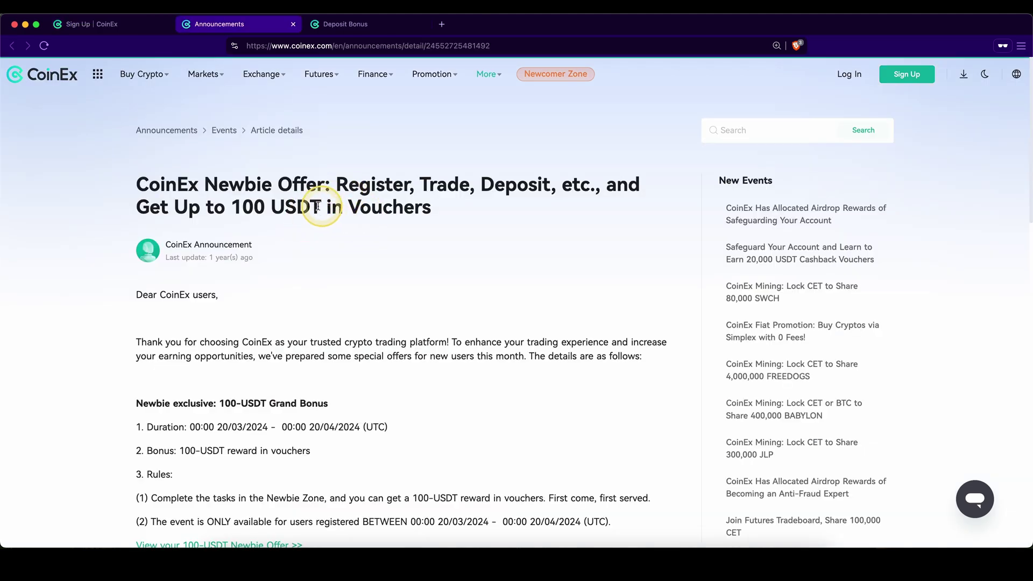
{"action": "left_click_drag", "start_coordinate": [300, 190], "coordinate": [235, 196]}
{"action": "key", "text": "ctrl+Tab"}
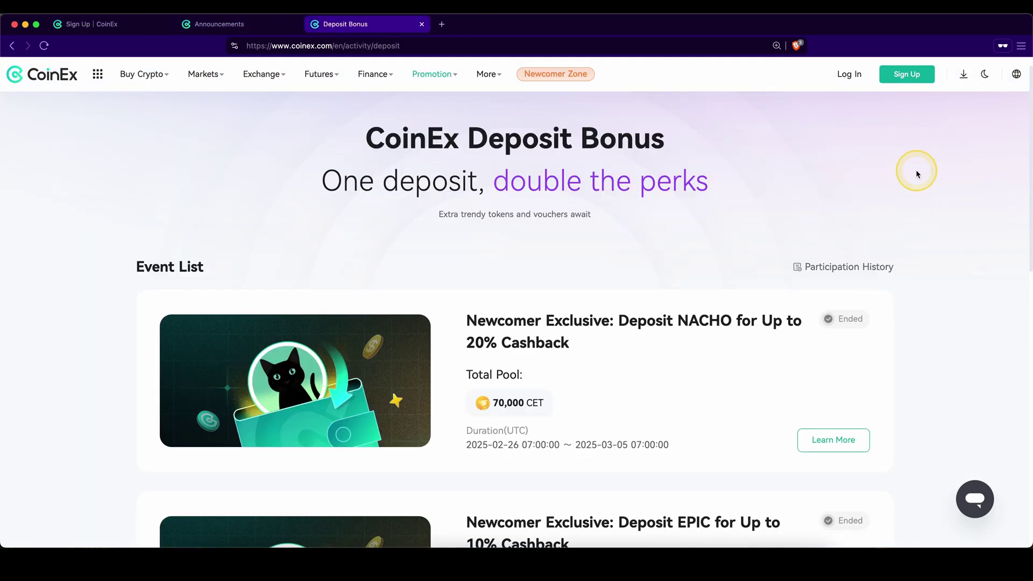
{"action": "scroll", "coordinate": [916, 171], "scroll_direction": "down", "scroll_amount": 2}
{"action": "scroll", "coordinate": [918, 174], "scroll_direction": "down", "scroll_amount": 5}
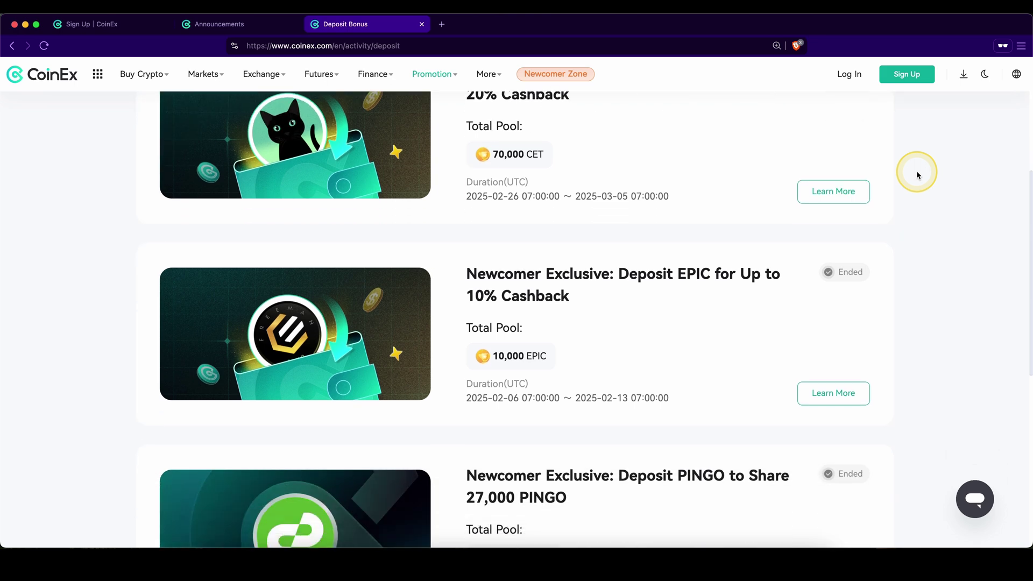
{"action": "scroll", "coordinate": [918, 174], "scroll_direction": "down", "scroll_amount": 3}
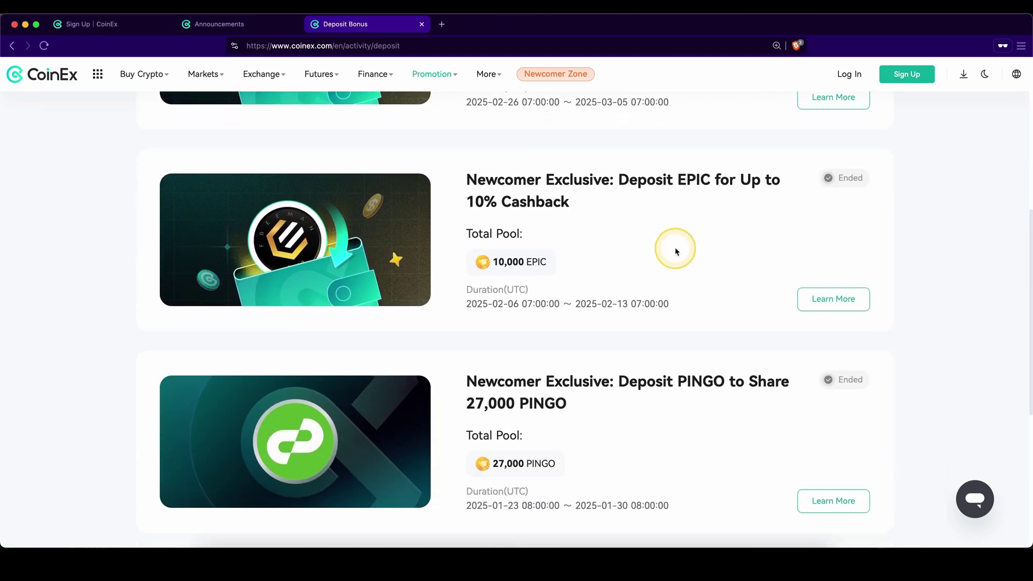
{"action": "key", "text": "ctrl+Tab"}
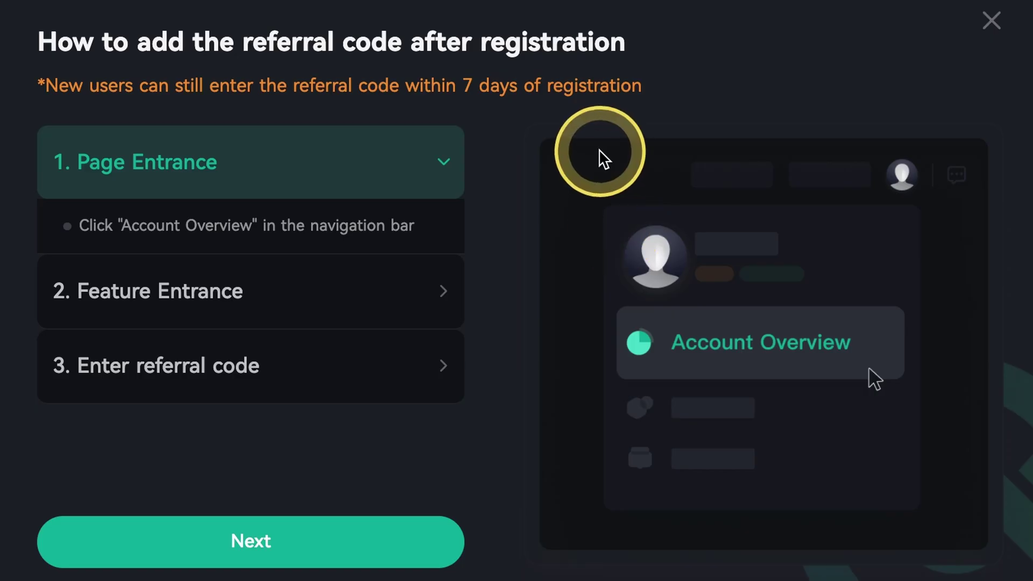
Step: Examine the guide on adding a referral code after registration, from Account Overview to the invitation code entry
{"action": "left_click_drag", "start_coordinate": [420, 98], "coordinate": [628, 106]}
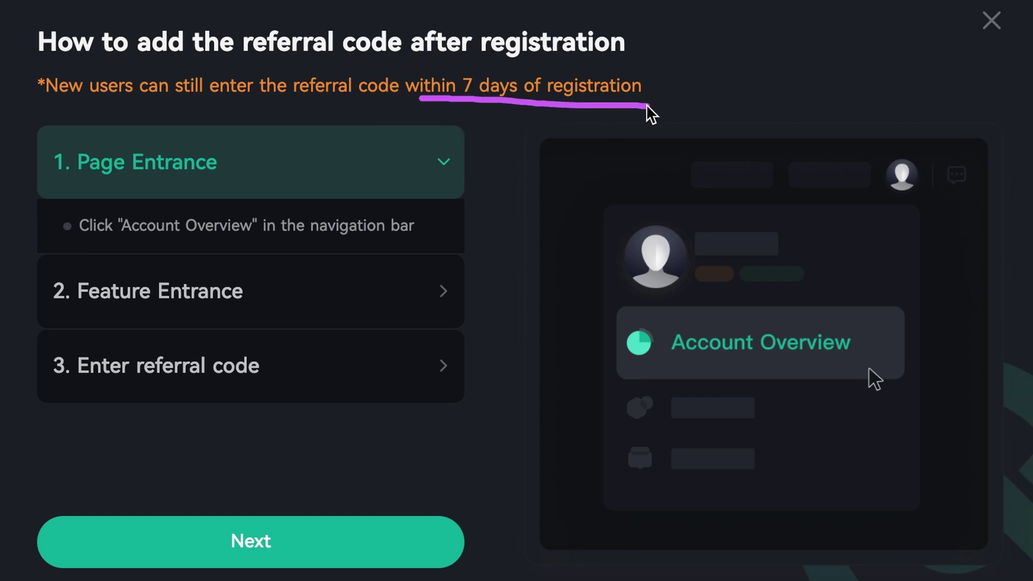
{"action": "mouse_move", "coordinate": [922, 161]}
{"action": "left_mouse_down"}
{"action": "mouse_move", "coordinate": [870, 162]}
{"action": "mouse_move", "coordinate": [939, 168]}
{"action": "left_mouse_up"}
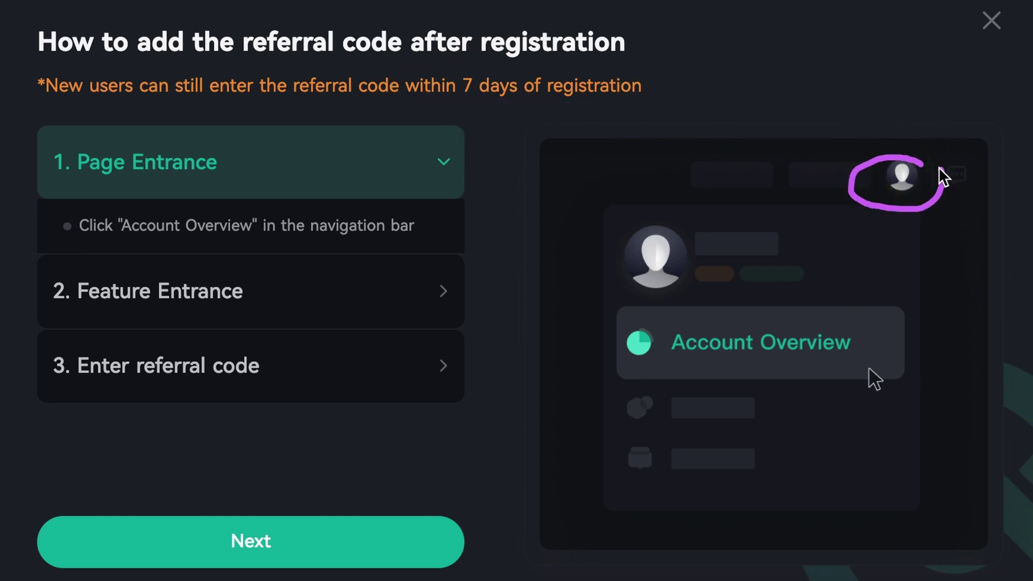
{"action": "mouse_move", "coordinate": [834, 320]}
{"action": "left_mouse_down"}
{"action": "mouse_move", "coordinate": [611, 347]}
{"action": "mouse_move", "coordinate": [834, 338]}
{"action": "left_mouse_up"}
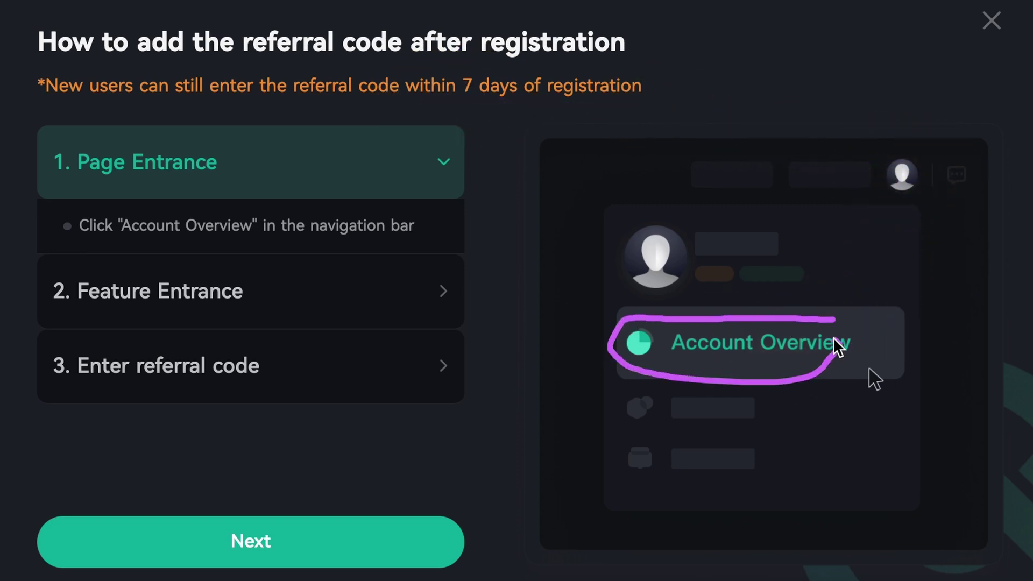
{"action": "left_click_drag", "start_coordinate": [719, 206], "coordinate": [677, 216]}
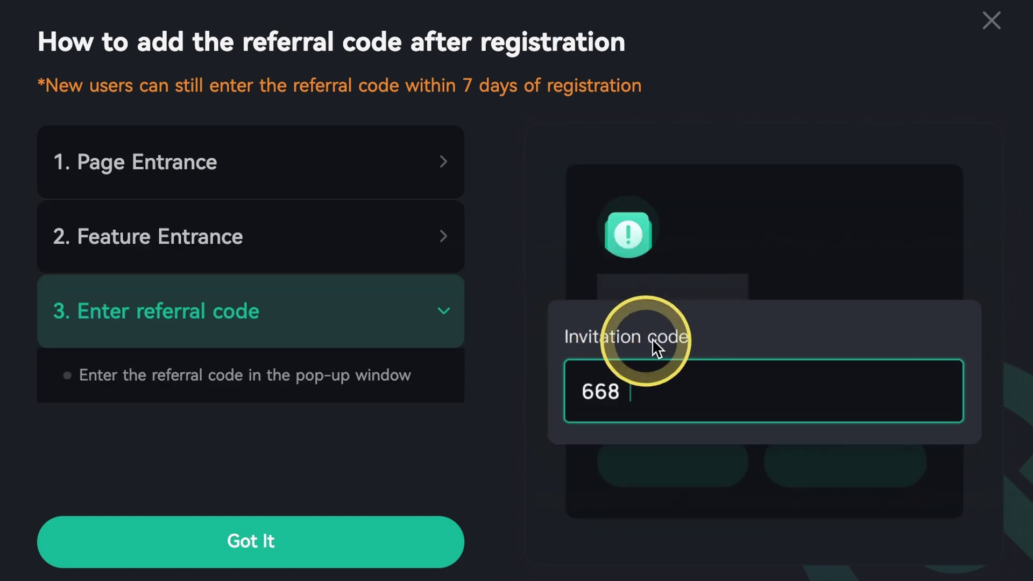
{"action": "left_click_drag", "start_coordinate": [731, 124], "coordinate": [733, 153]}
{"action": "left_click_drag", "start_coordinate": [757, 91], "coordinate": [777, 140]}
{"action": "left_click_drag", "start_coordinate": [745, 110], "coordinate": [781, 108]}
{"action": "left_click_drag", "start_coordinate": [821, 116], "coordinate": [800, 171]}
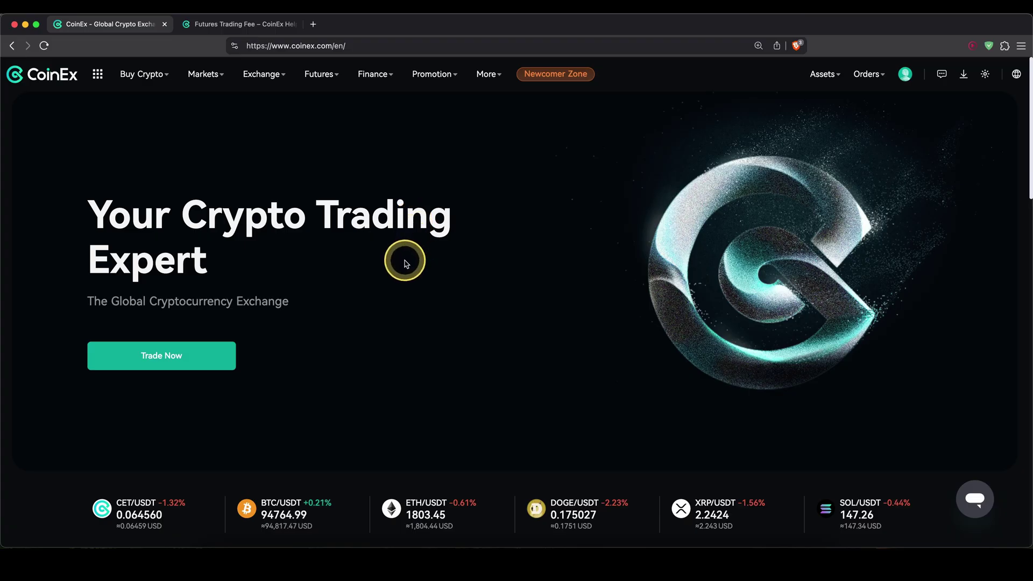
Step: Open the crypto deposit page from the account's asset overview
{"action": "mouse_move", "coordinate": [360, 302]}
{"action": "left_mouse_down"}
{"action": "mouse_move", "coordinate": [533, 194]}
{"action": "mouse_move", "coordinate": [296, 161]}
{"action": "left_mouse_up"}
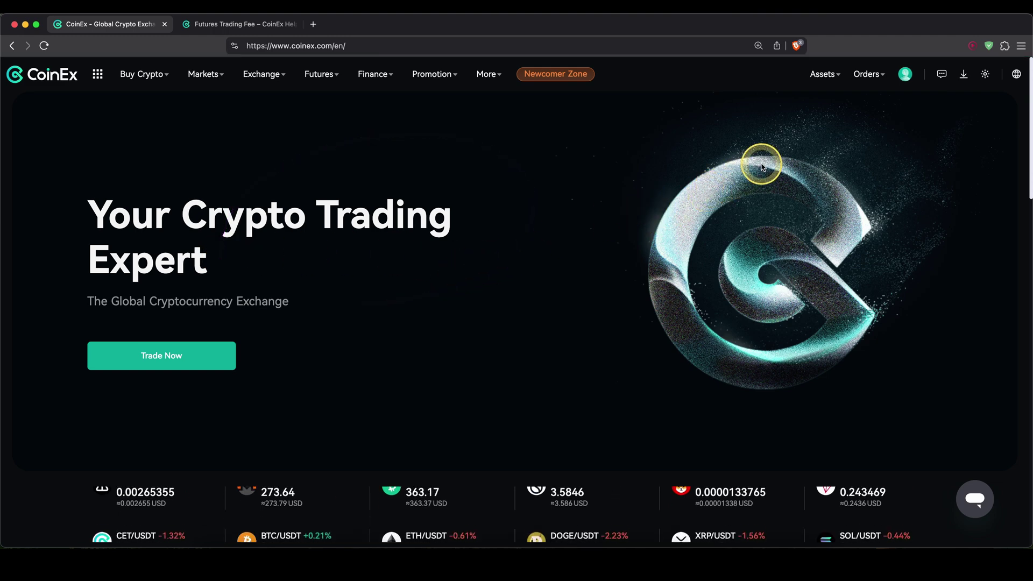
{"action": "left_click_drag", "start_coordinate": [761, 162], "coordinate": [804, 103]}
{"action": "mouse_move", "coordinate": [821, 72]}
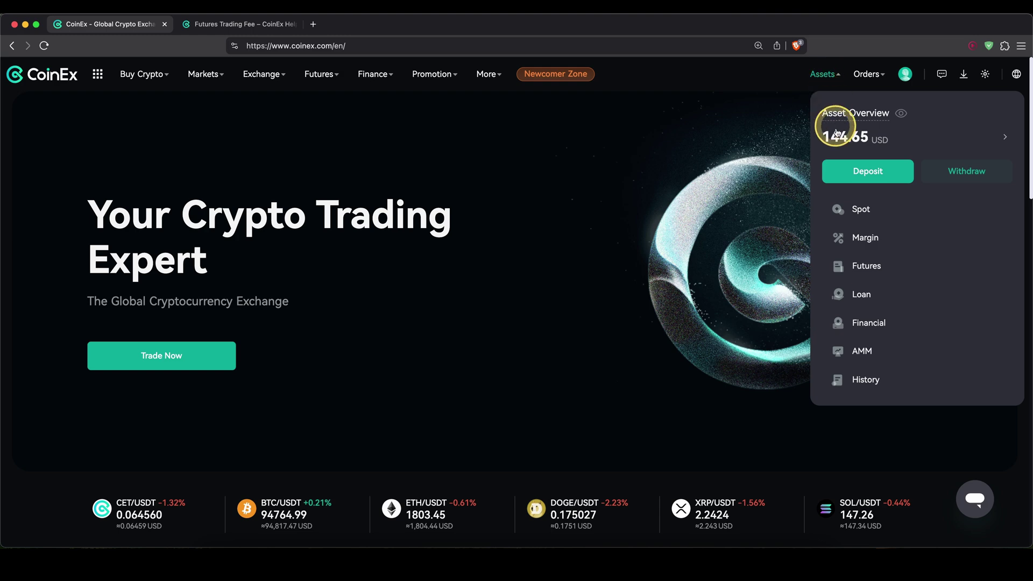
{"action": "left_click", "coordinate": [851, 174]}
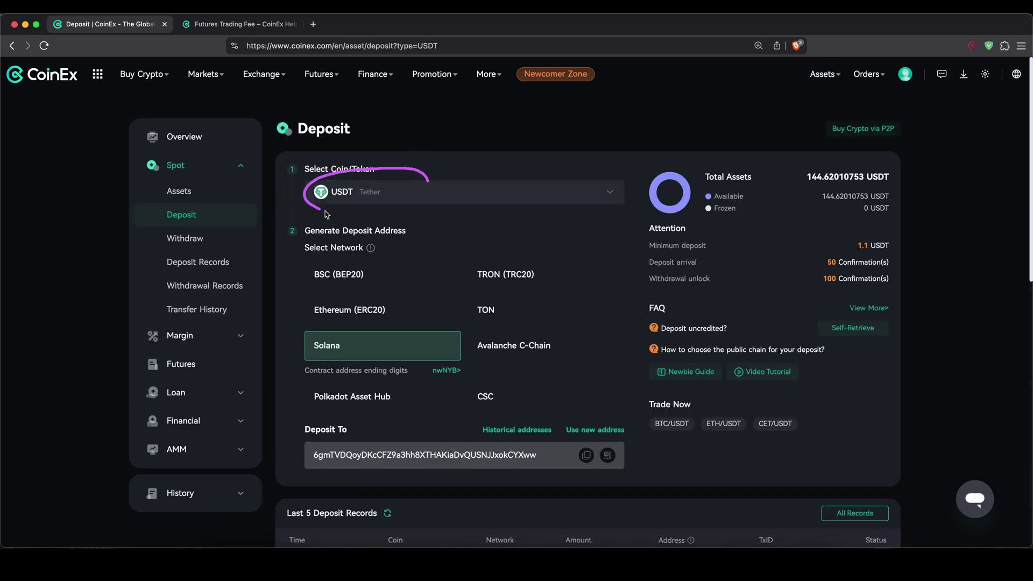
Step: Browse the list of coins available for deposit and keep USDT selected
{"action": "left_click", "coordinate": [514, 188]}
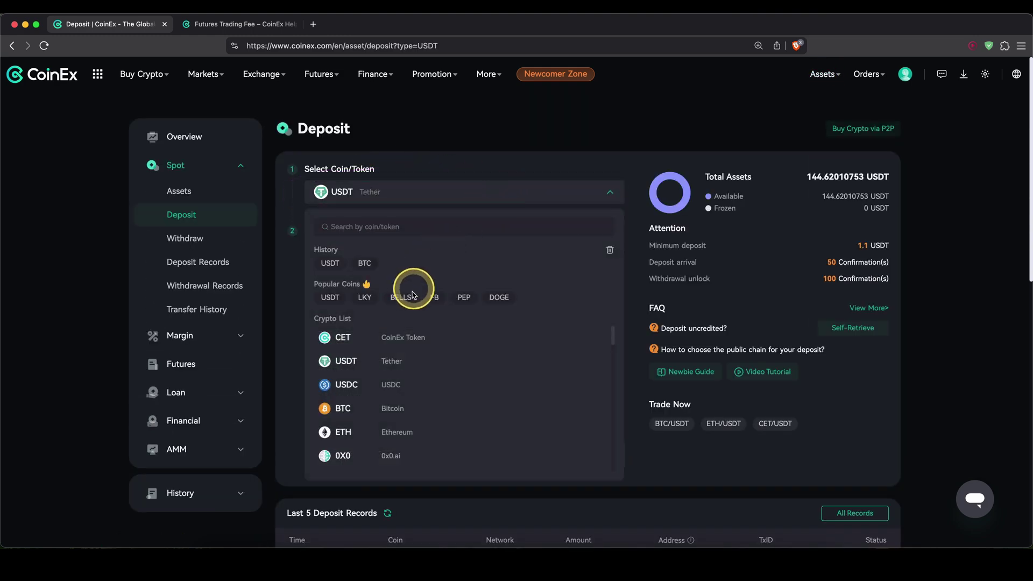
{"action": "scroll", "coordinate": [402, 401], "scroll_direction": "down", "scroll_amount": 3}
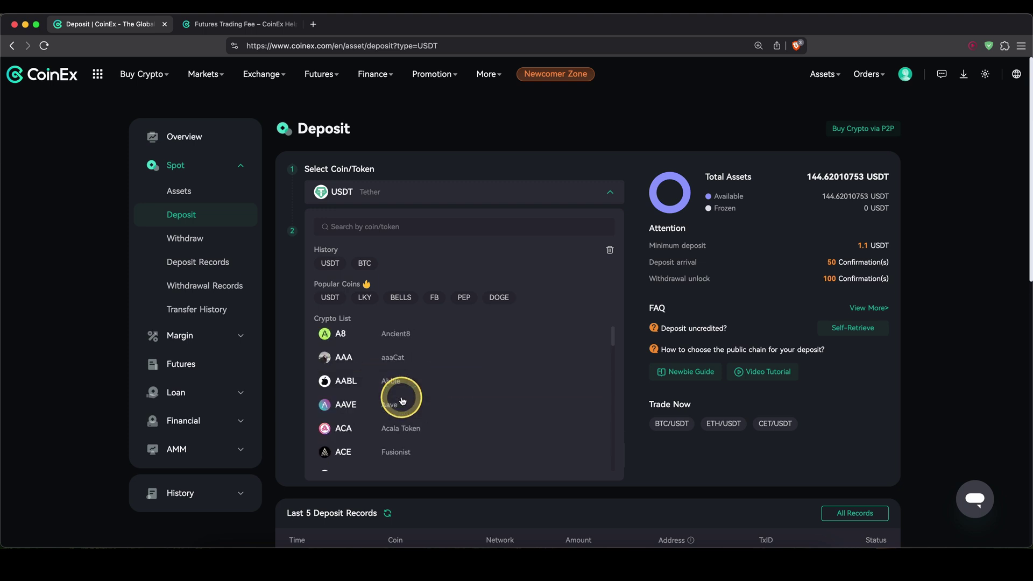
{"action": "scroll", "coordinate": [402, 401], "scroll_direction": "down", "scroll_amount": 15}
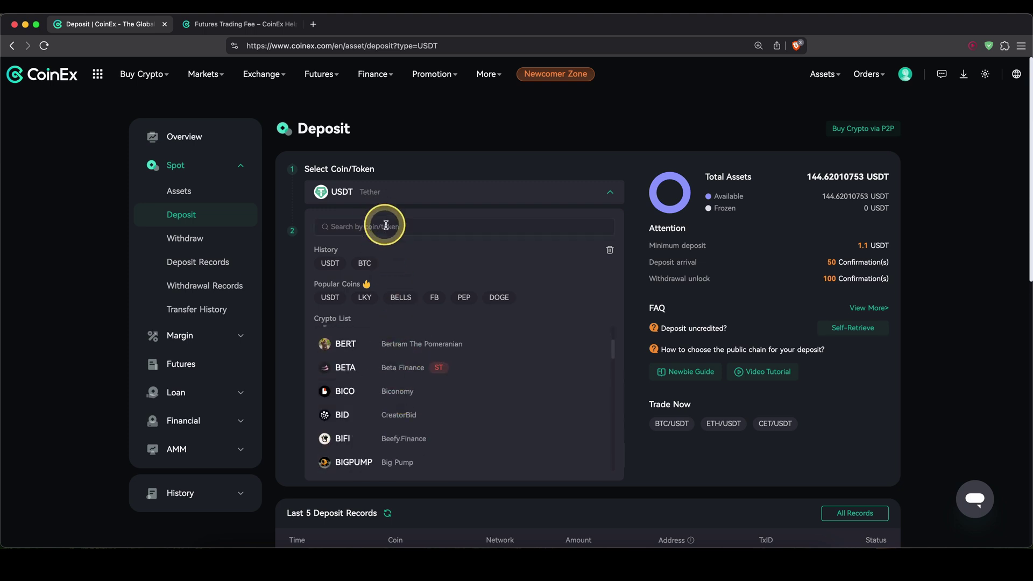
{"action": "left_click", "coordinate": [425, 147]}
Step: Check the Solana network selection for the USDT deposit and copy the deposit address
{"action": "left_click_drag", "start_coordinate": [305, 205], "coordinate": [326, 206]}
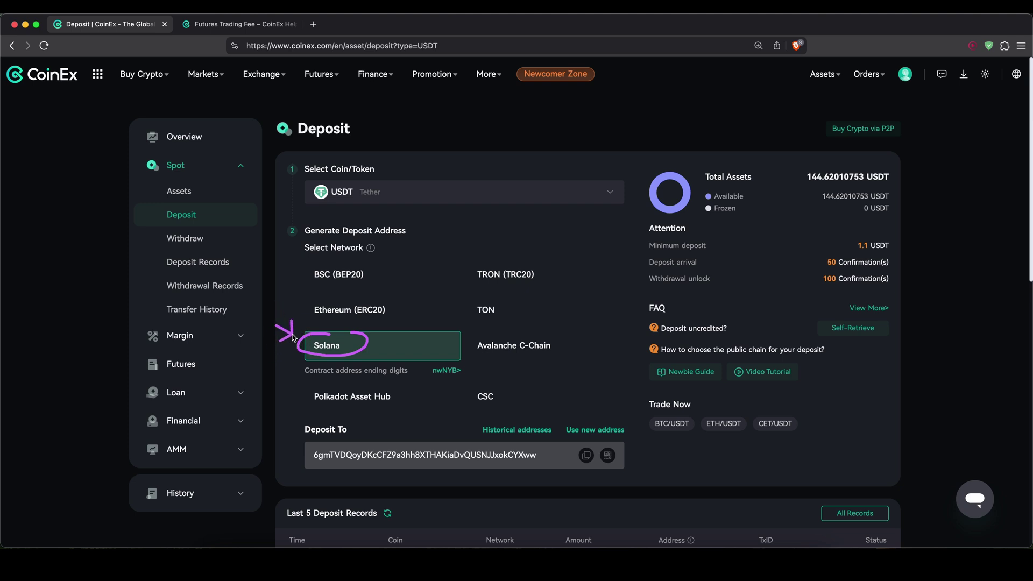
{"action": "left_click_drag", "start_coordinate": [298, 338], "coordinate": [286, 343]}
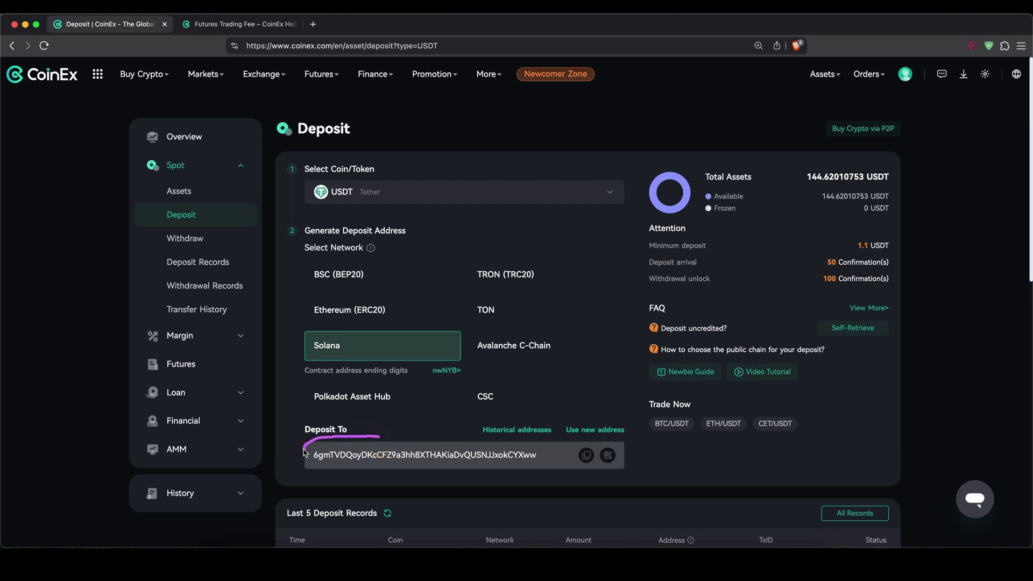
{"action": "left_click", "coordinate": [583, 460]}
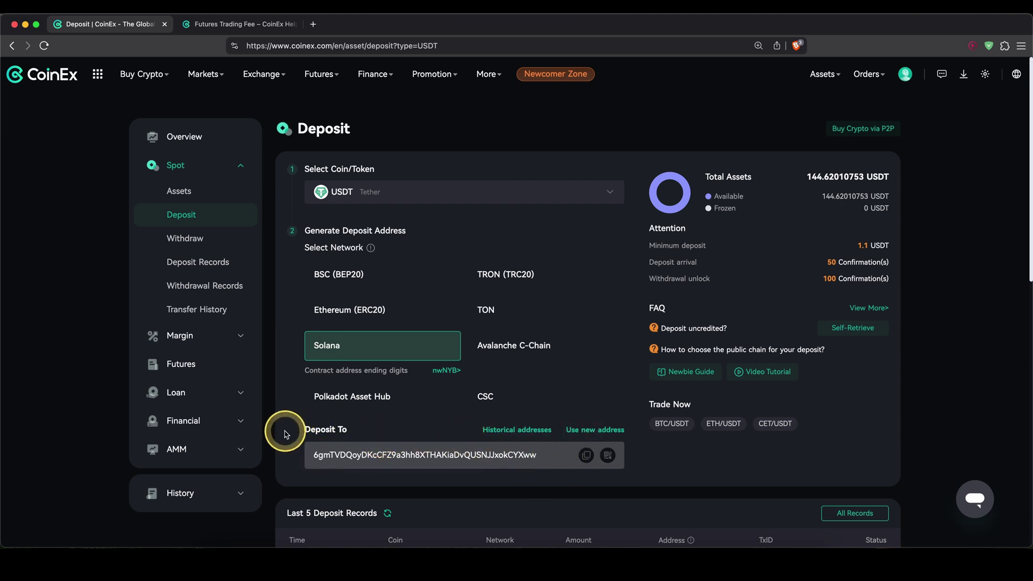
{"action": "left_click", "coordinate": [611, 283]}
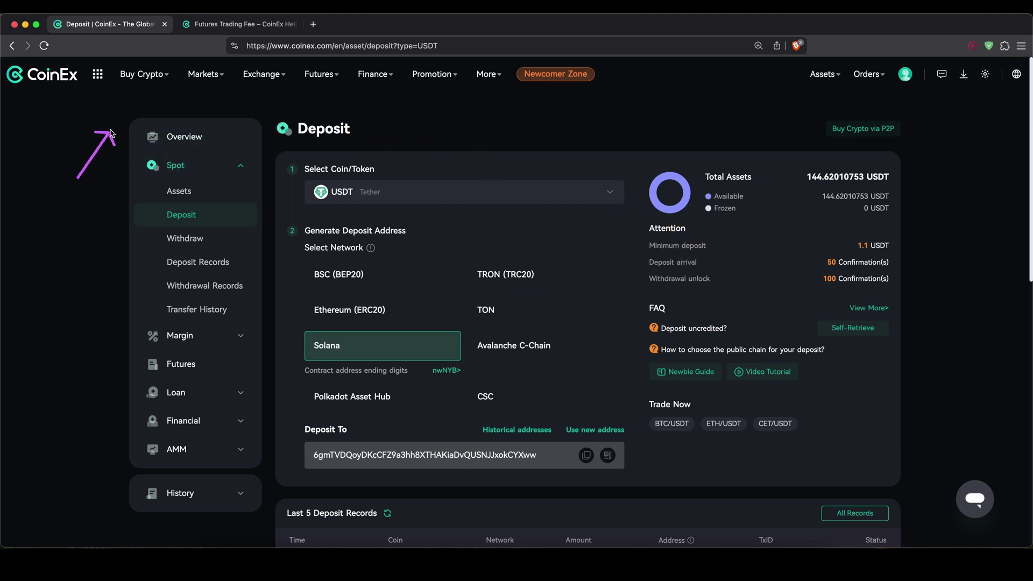
Step: Open Third-party Trading and review the payment partners, order limits and payment methods for buying USDT with EUR
{"action": "mouse_move", "coordinate": [142, 72]}
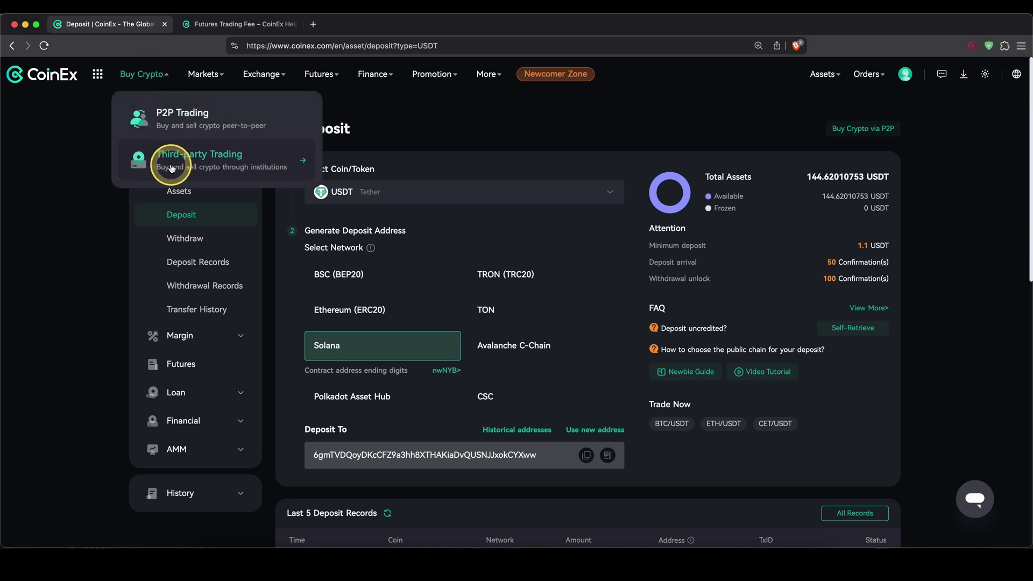
{"action": "left_click", "coordinate": [239, 168]}
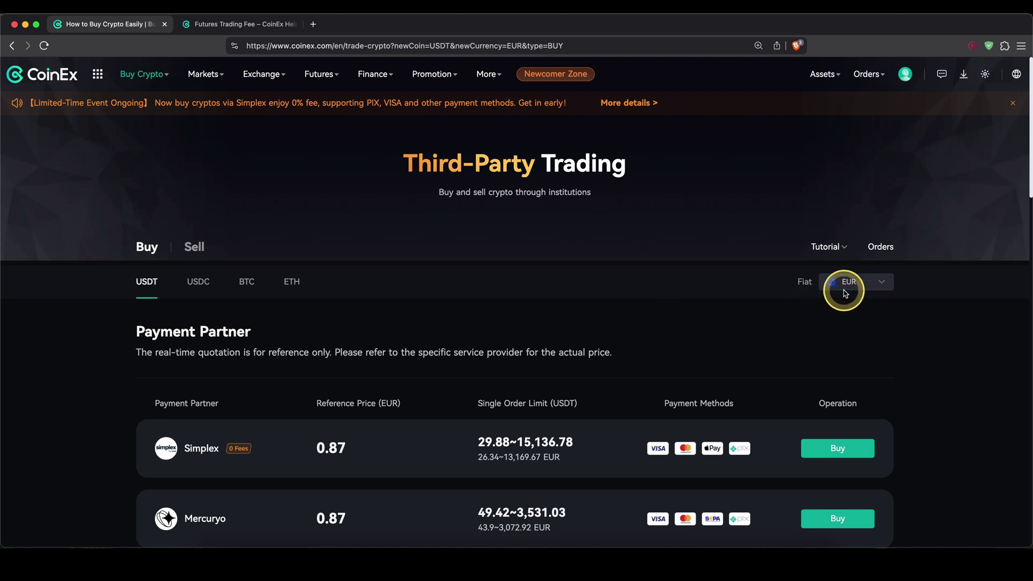
{"action": "scroll", "coordinate": [592, 340], "scroll_direction": "down", "scroll_amount": 5}
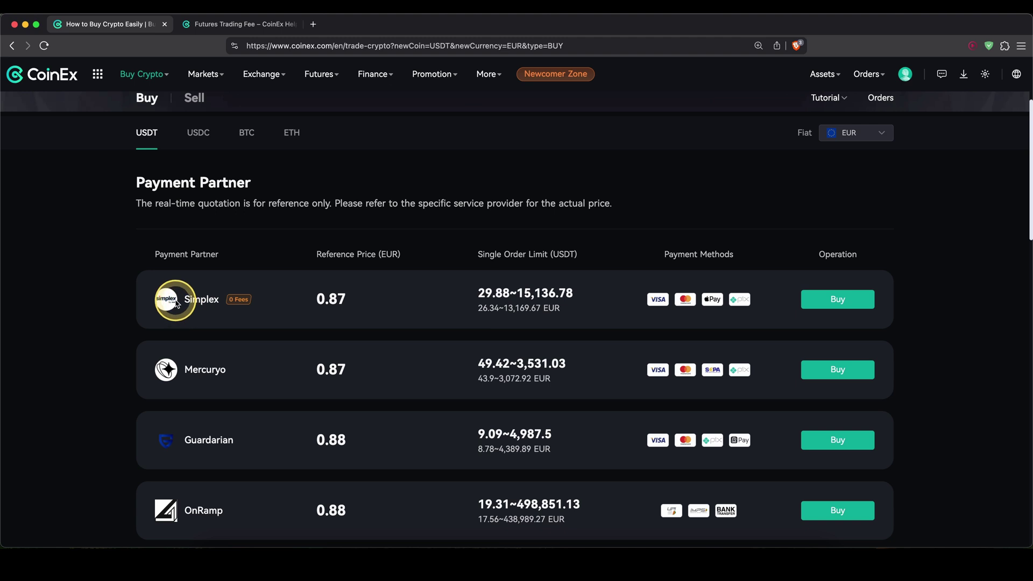
{"action": "left_click_drag", "start_coordinate": [677, 284], "coordinate": [625, 289]}
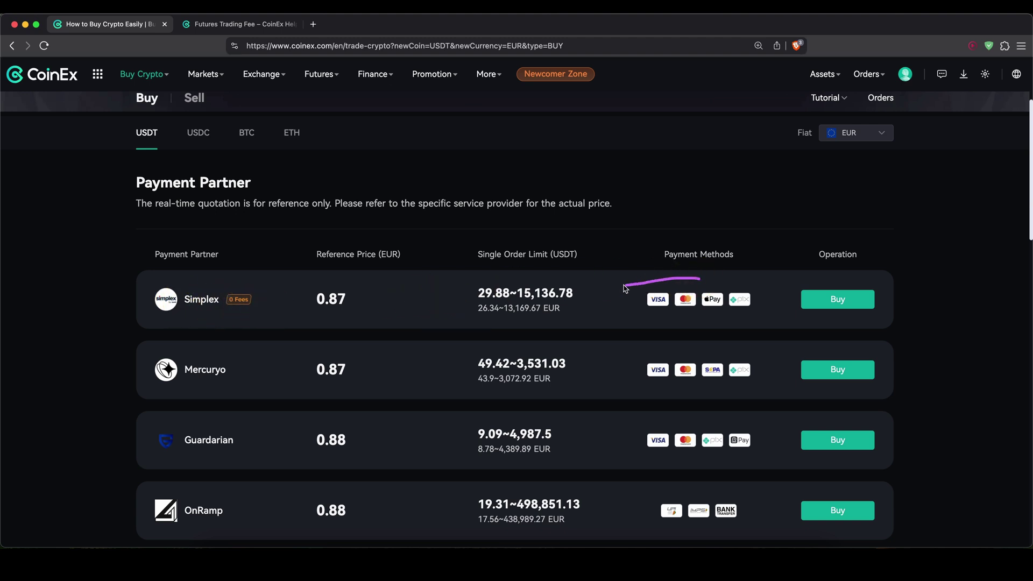
{"action": "scroll", "coordinate": [491, 282], "scroll_direction": "down", "scroll_amount": 4}
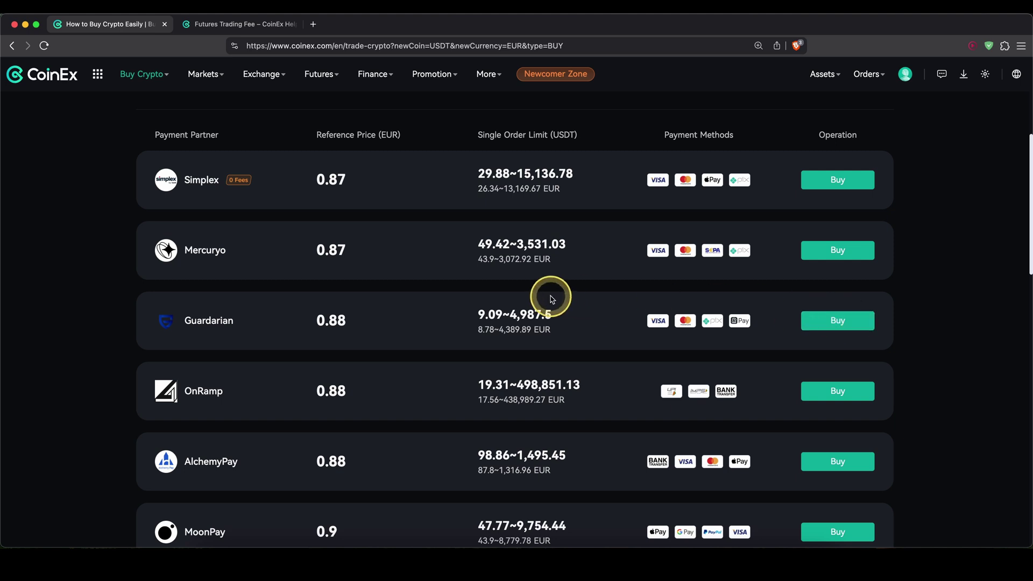
{"action": "scroll", "coordinate": [554, 296], "scroll_direction": "up", "scroll_amount": 6}
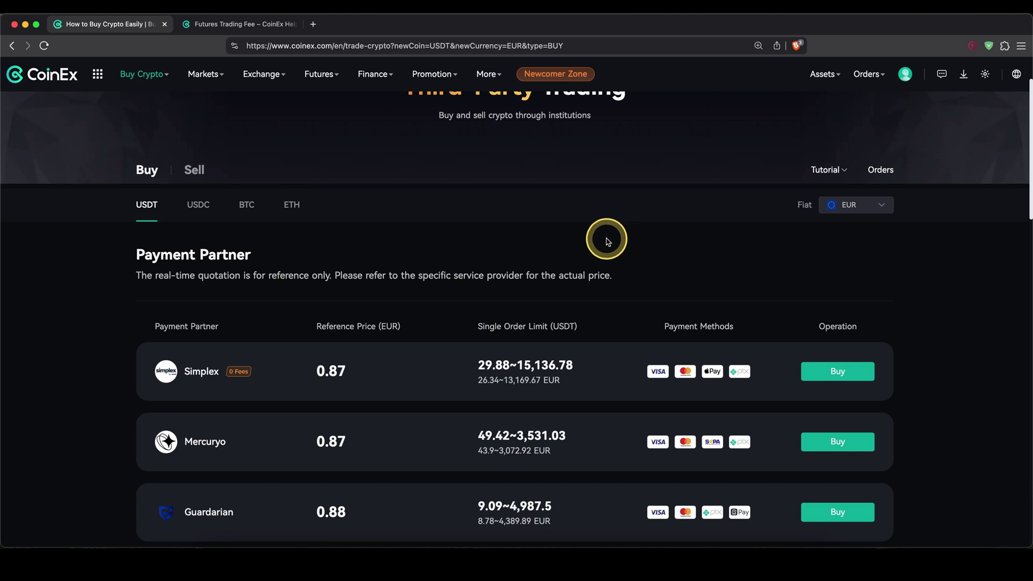
{"action": "scroll", "coordinate": [700, 240], "scroll_direction": "up", "scroll_amount": 3}
Step: Open the Spot assets page and check the USDT holding in the asset list
{"action": "mouse_move", "coordinate": [829, 75]}
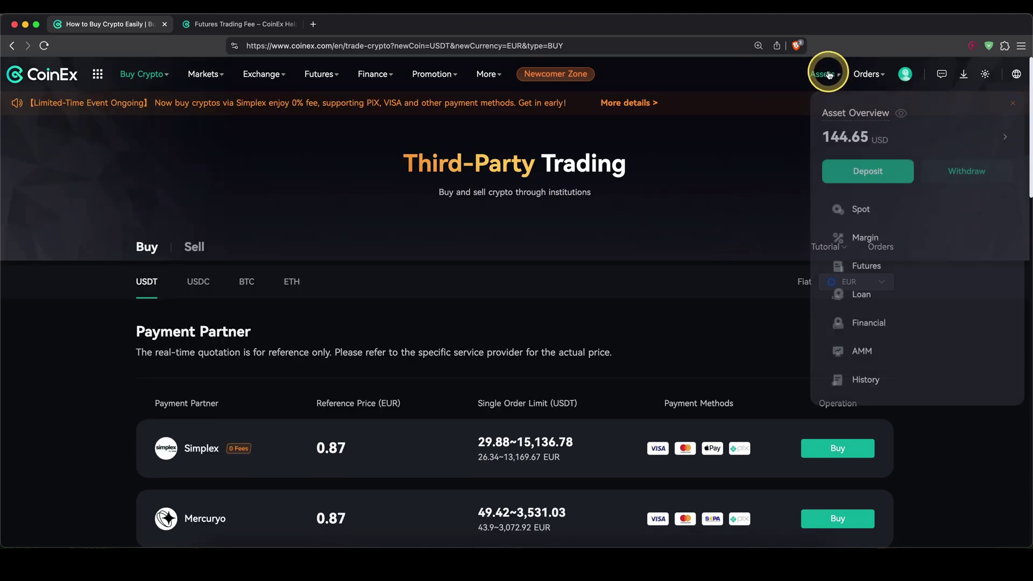
{"action": "left_click", "coordinate": [861, 210]}
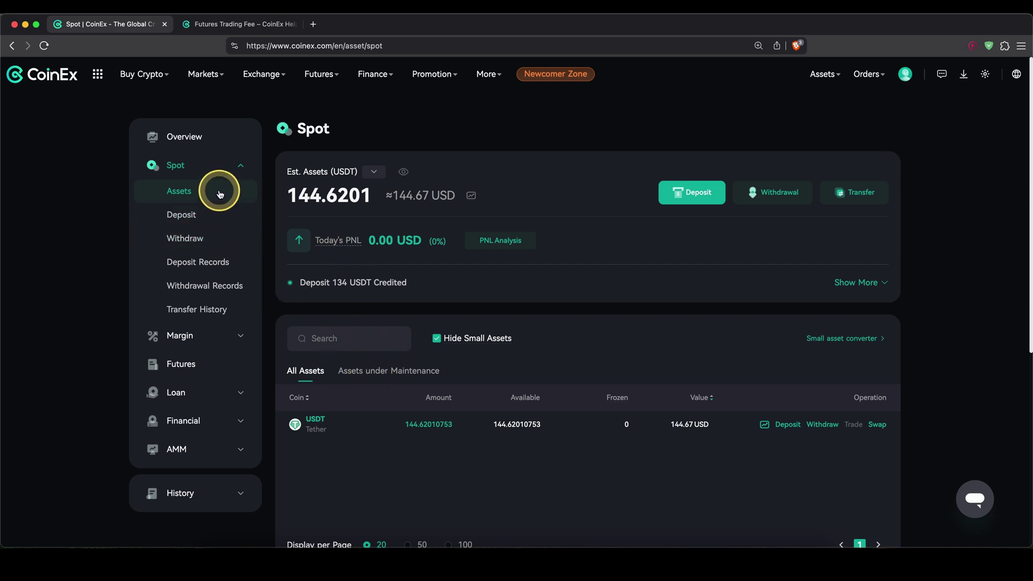
{"action": "mouse_move", "coordinate": [517, 419]}
{"action": "left_mouse_down"}
{"action": "mouse_move", "coordinate": [369, 410]}
{"action": "mouse_move", "coordinate": [279, 437]}
{"action": "mouse_move", "coordinate": [376, 486]}
{"action": "left_mouse_up"}
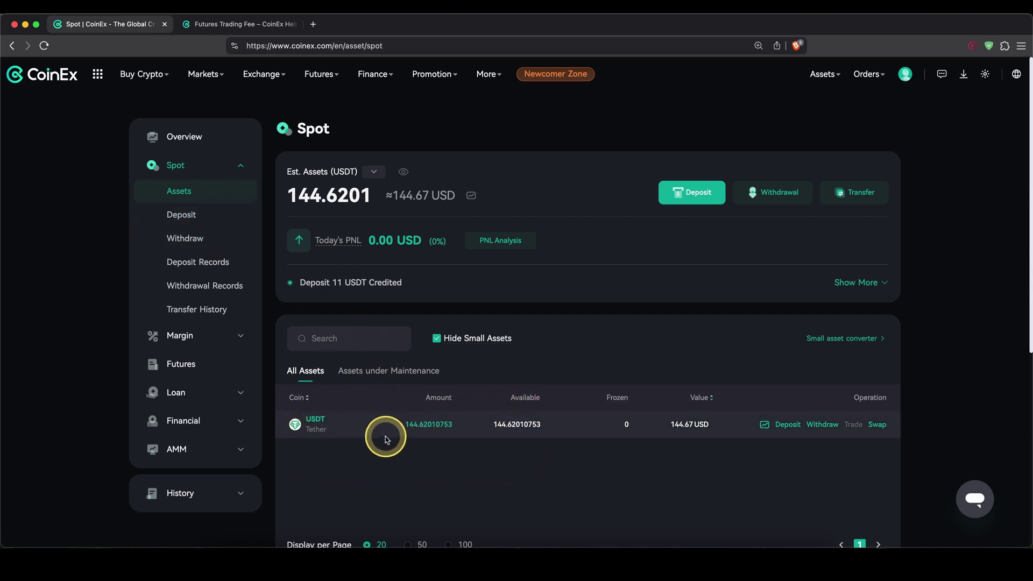
{"action": "left_click_drag", "start_coordinate": [383, 438], "coordinate": [459, 440]}
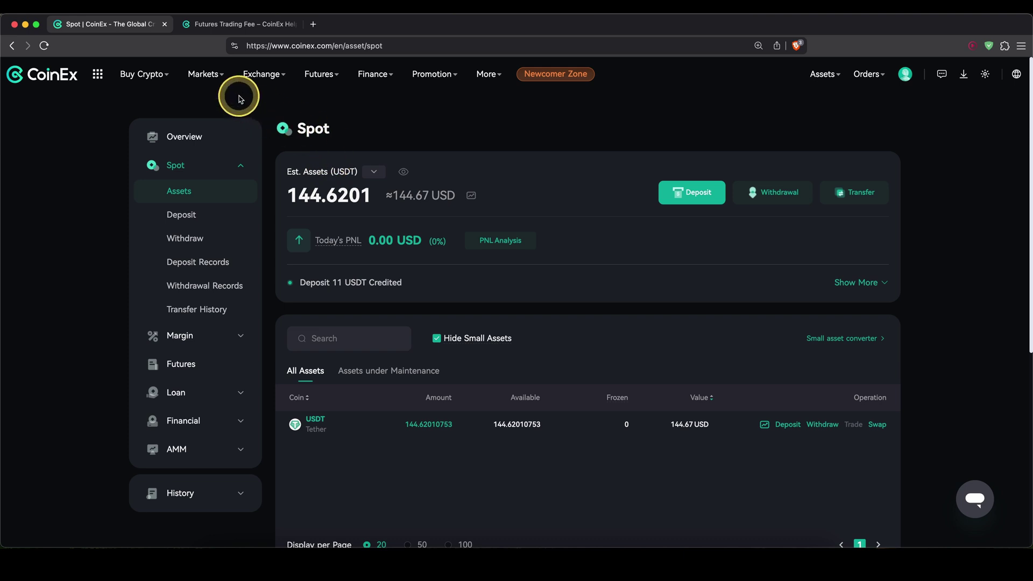
Step: Open the Swap page and choose USDT as the coin to receive in exchange for BTC
{"action": "mouse_move", "coordinate": [259, 73]}
{"action": "left_click", "coordinate": [272, 113]}
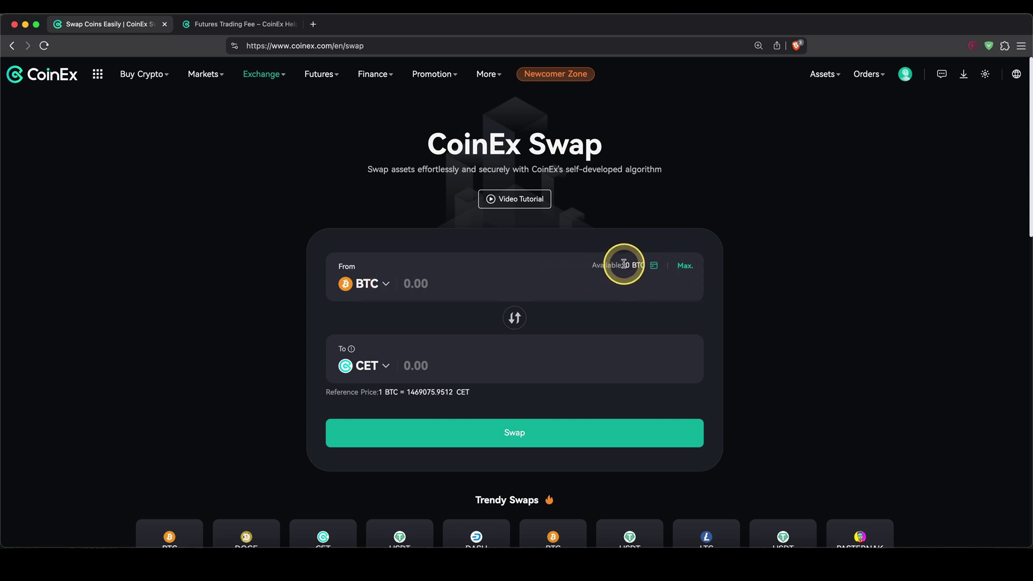
{"action": "left_click", "coordinate": [365, 368]}
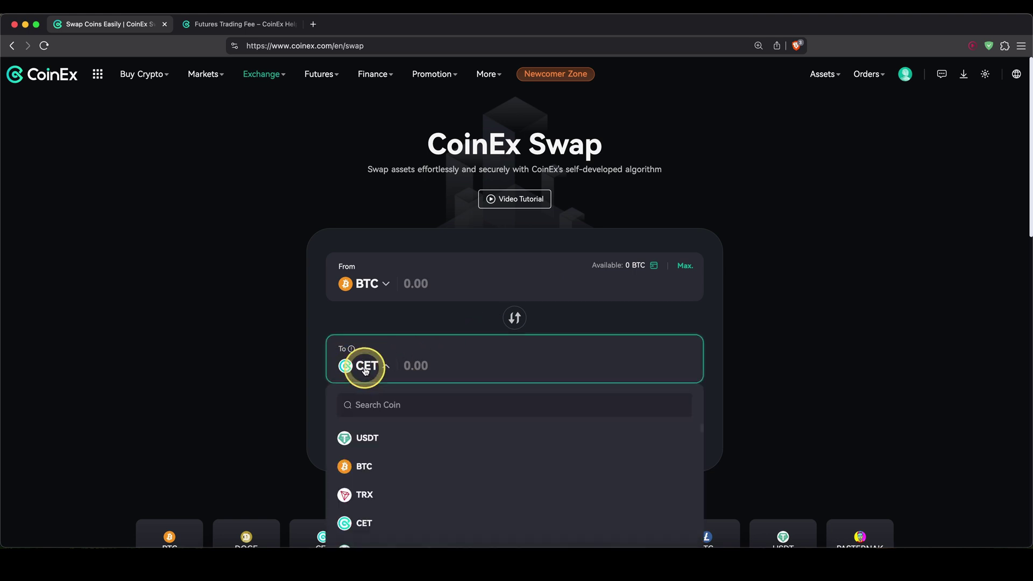
{"action": "left_click", "coordinate": [369, 434]}
{"action": "left_click", "coordinate": [534, 353]}
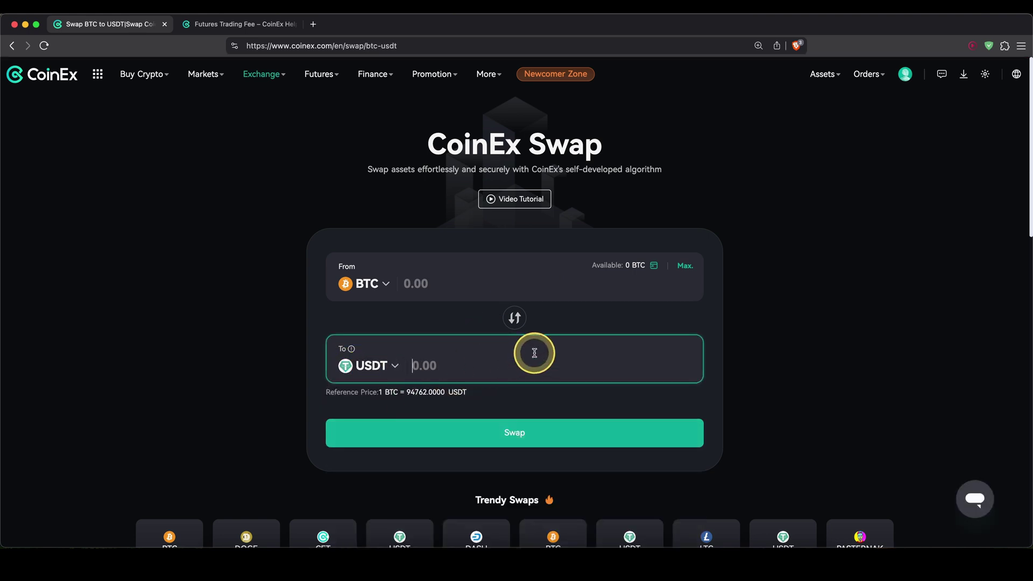
{"action": "left_click_drag", "start_coordinate": [401, 272], "coordinate": [381, 258]}
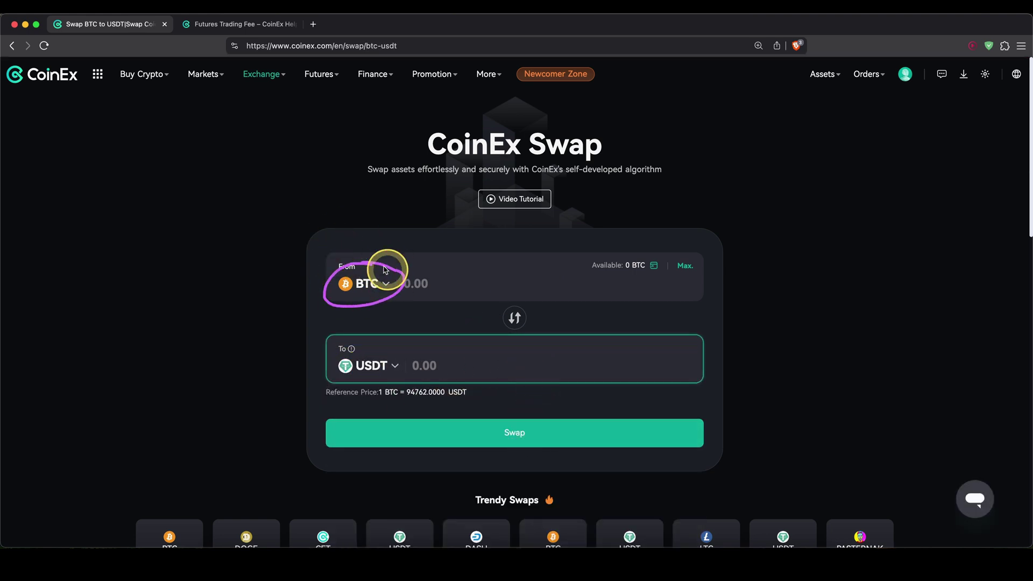
Step: Open the asset overview page listing the balances of all account types
{"action": "left_click_drag", "start_coordinate": [366, 308], "coordinate": [369, 328]}
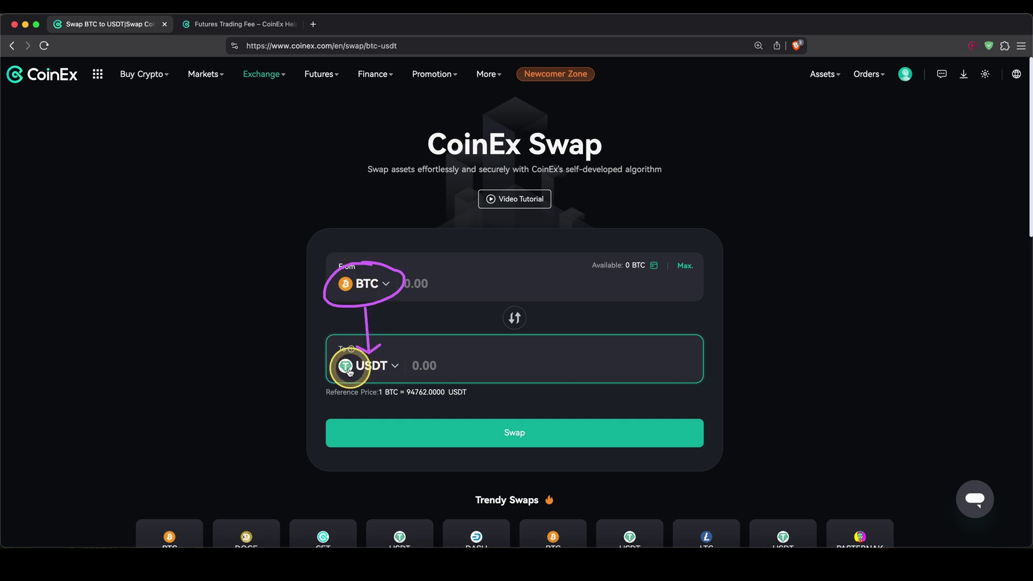
{"action": "mouse_move", "coordinate": [822, 78]}
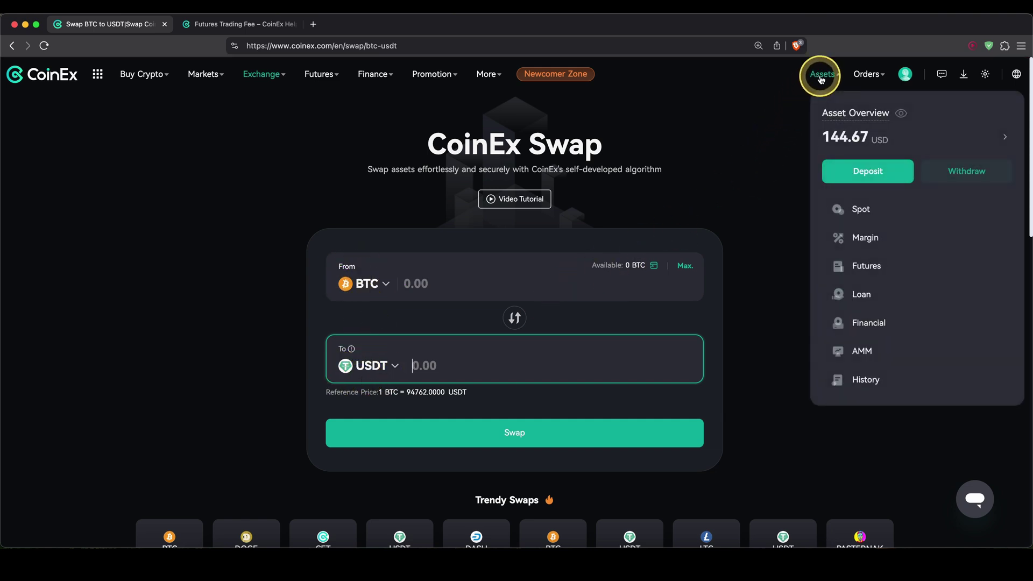
{"action": "left_click", "coordinate": [1003, 136]}
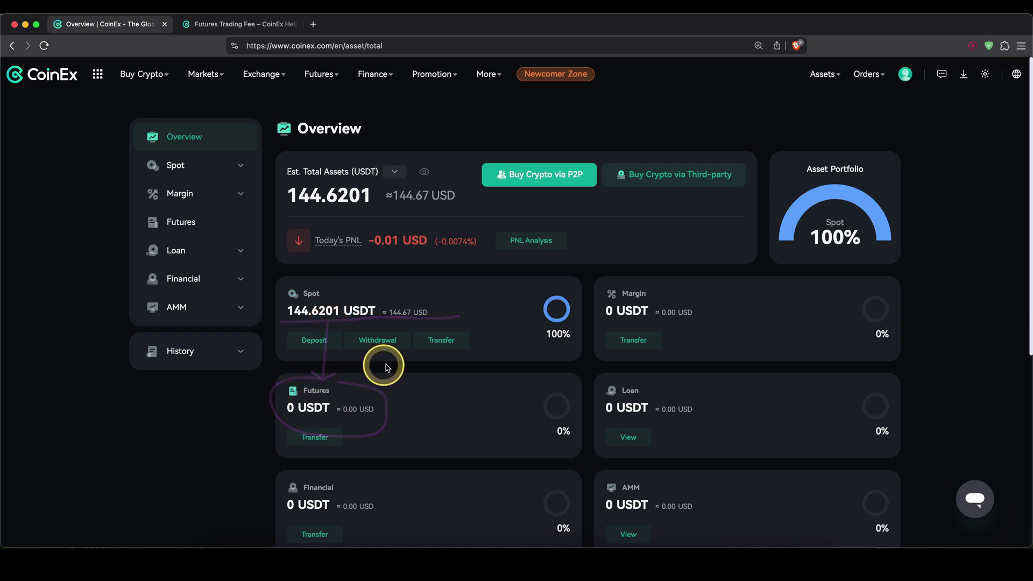
Step: Transfer the entire available USDT balance from the Spot account to the Futures account
{"action": "left_click", "coordinate": [449, 343]}
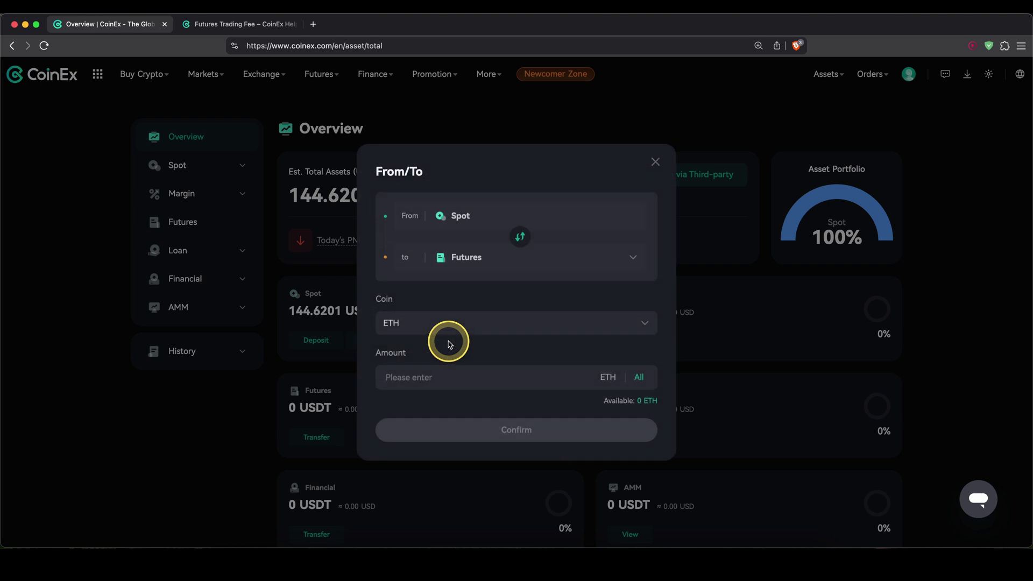
{"action": "left_click_drag", "start_coordinate": [453, 225], "coordinate": [477, 224]}
{"action": "left_click_drag", "start_coordinate": [445, 267], "coordinate": [489, 267]}
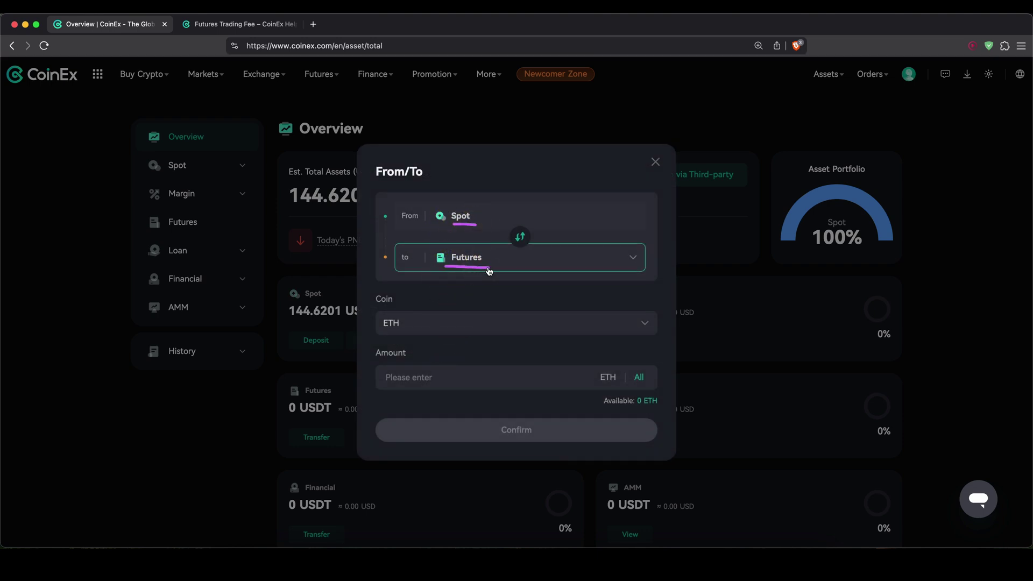
{"action": "left_click", "coordinate": [422, 322]}
{"action": "left_click", "coordinate": [411, 363]}
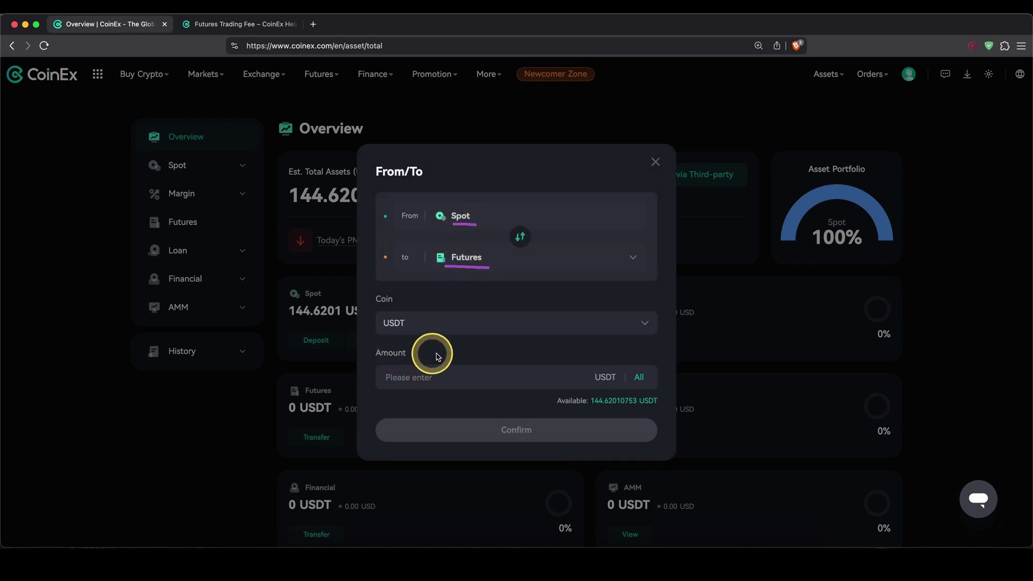
{"action": "left_click", "coordinate": [635, 380]}
{"action": "left_click", "coordinate": [502, 430]}
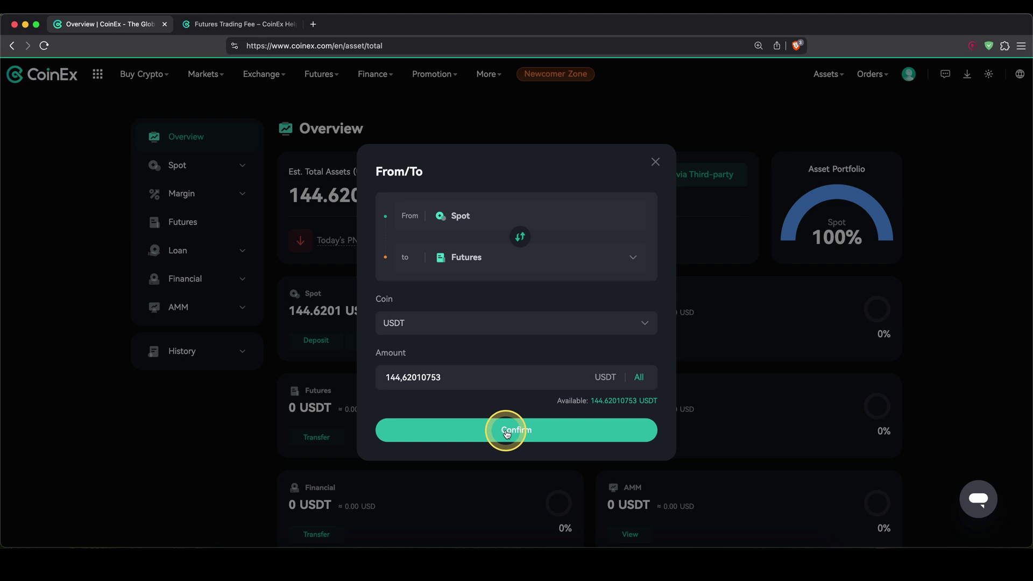
{"action": "left_click_drag", "start_coordinate": [326, 284], "coordinate": [293, 281]}
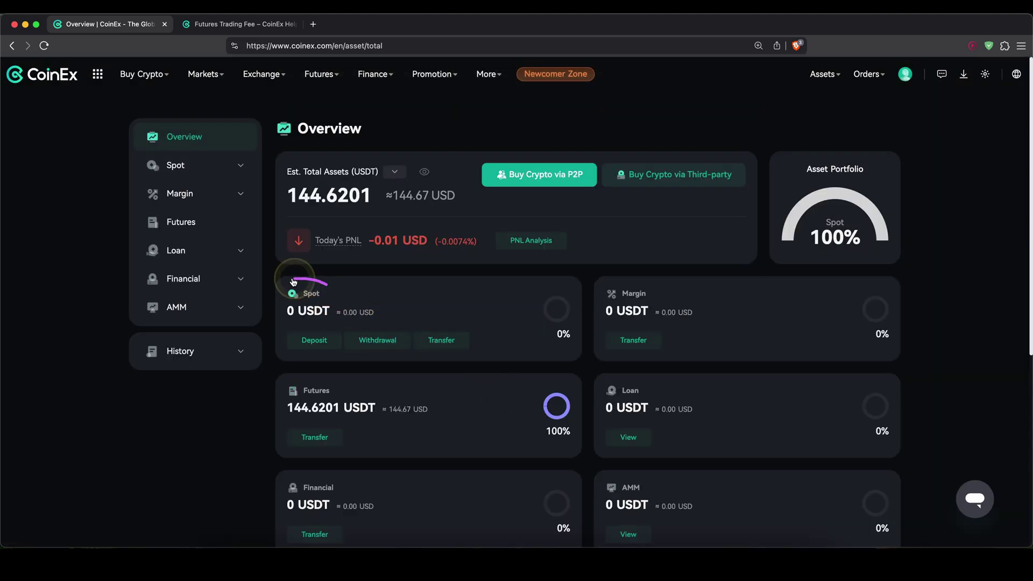
{"action": "left_click_drag", "start_coordinate": [383, 340], "coordinate": [330, 279]}
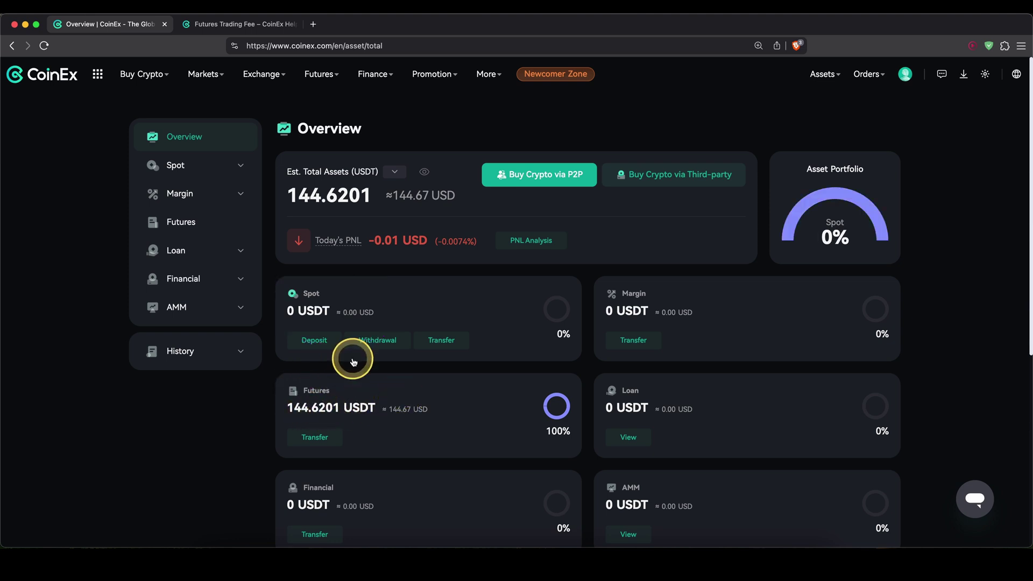
Step: Open the Futures Trading page and look through the USDT linear contract markets, staying on BTCUSDT
{"action": "mouse_move", "coordinate": [330, 85]}
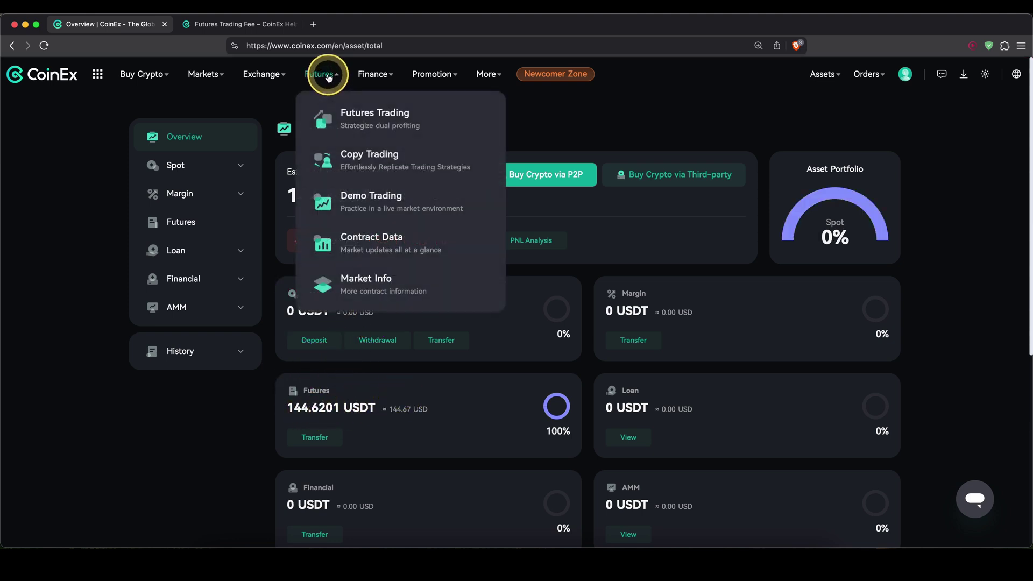
{"action": "left_click", "coordinate": [352, 120]}
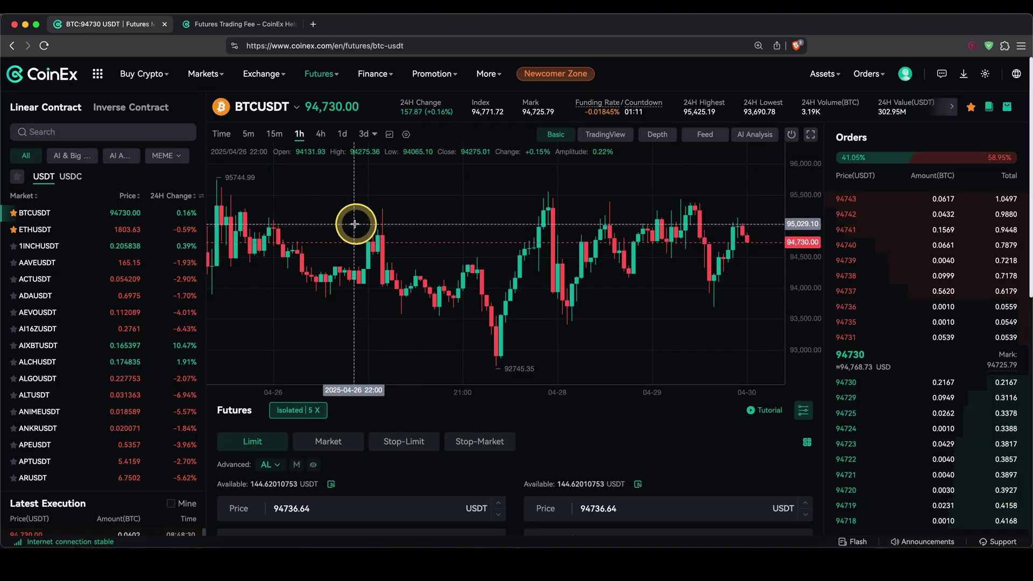
{"action": "mouse_move", "coordinate": [150, 174]}
{"action": "left_mouse_down"}
{"action": "mouse_move", "coordinate": [81, 171]}
{"action": "mouse_move", "coordinate": [30, 275]}
{"action": "mouse_move", "coordinate": [32, 444]}
{"action": "mouse_move", "coordinate": [153, 385]}
{"action": "mouse_move", "coordinate": [146, 218]}
{"action": "mouse_move", "coordinate": [97, 215]}
{"action": "left_mouse_up"}
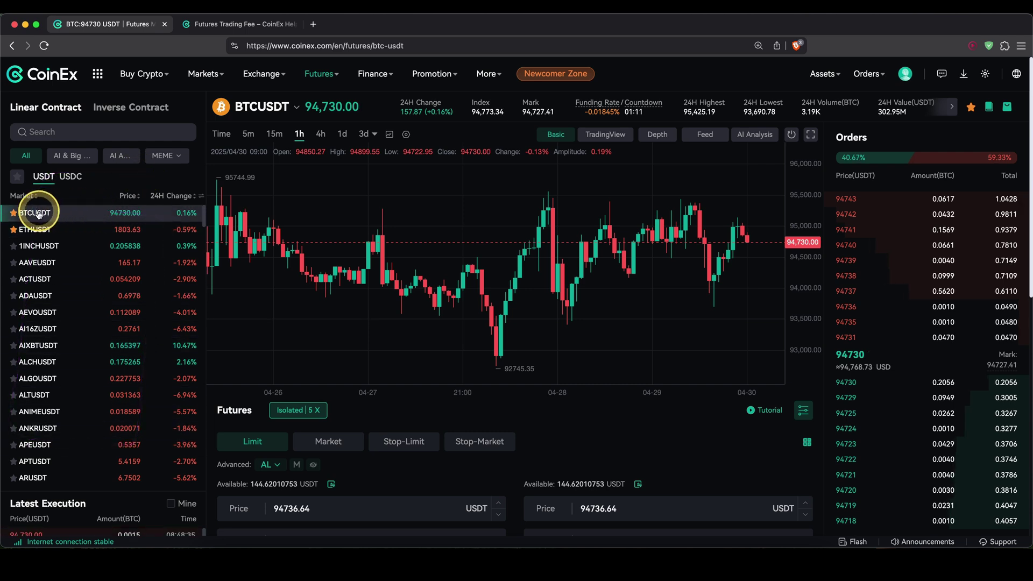
{"action": "scroll", "coordinate": [59, 226], "scroll_direction": "down", "scroll_amount": 2}
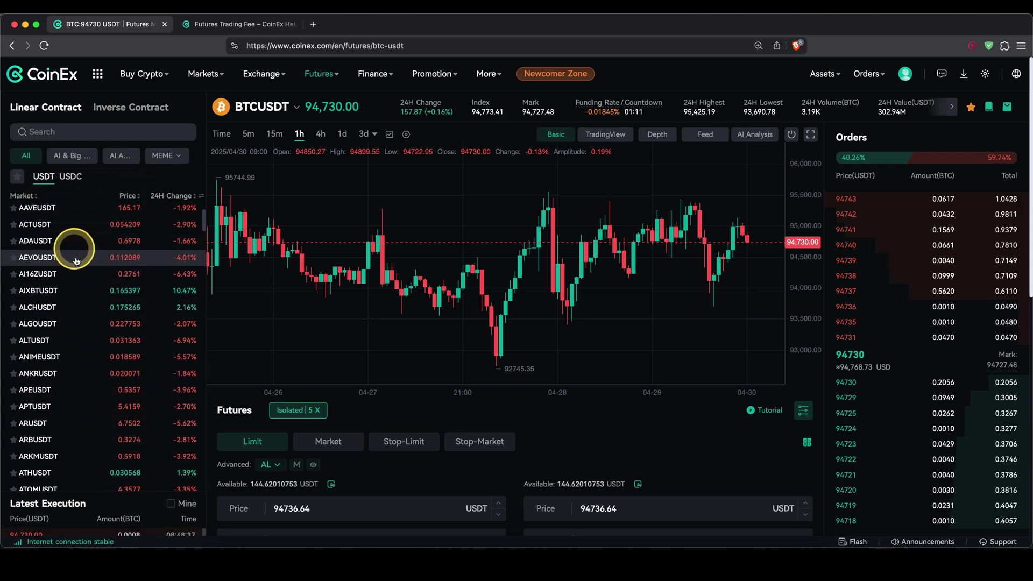
{"action": "scroll", "coordinate": [83, 364], "scroll_direction": "up", "scroll_amount": 2}
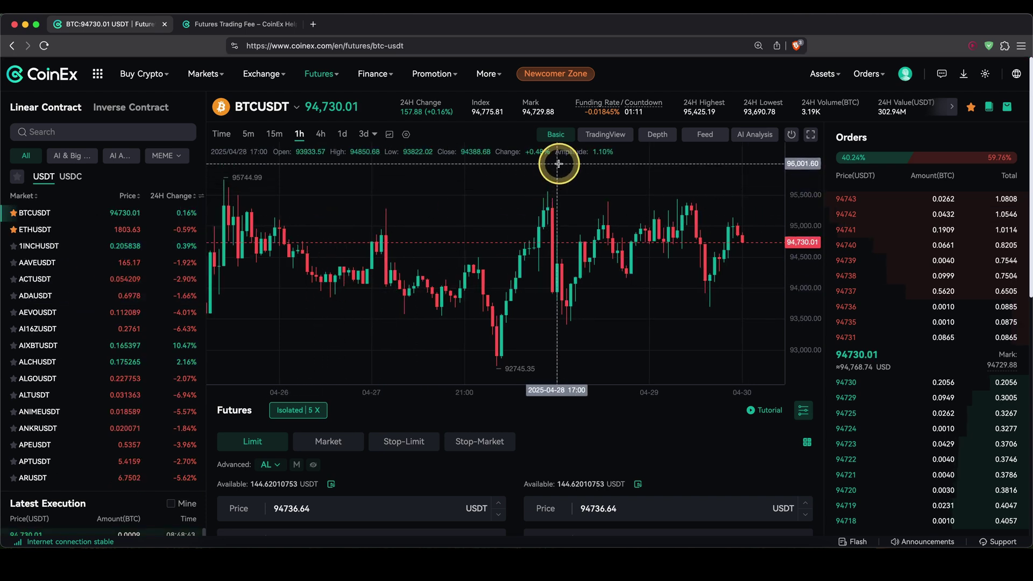
Step: Try the TradingView chart for BTCUSDT, return to the Basic chart and set its timeframe to 4h
{"action": "mouse_move", "coordinate": [541, 182]}
{"action": "left_mouse_down"}
{"action": "mouse_move", "coordinate": [554, 154]}
{"action": "mouse_move", "coordinate": [602, 150]}
{"action": "left_mouse_up"}
{"action": "left_click", "coordinate": [600, 136]}
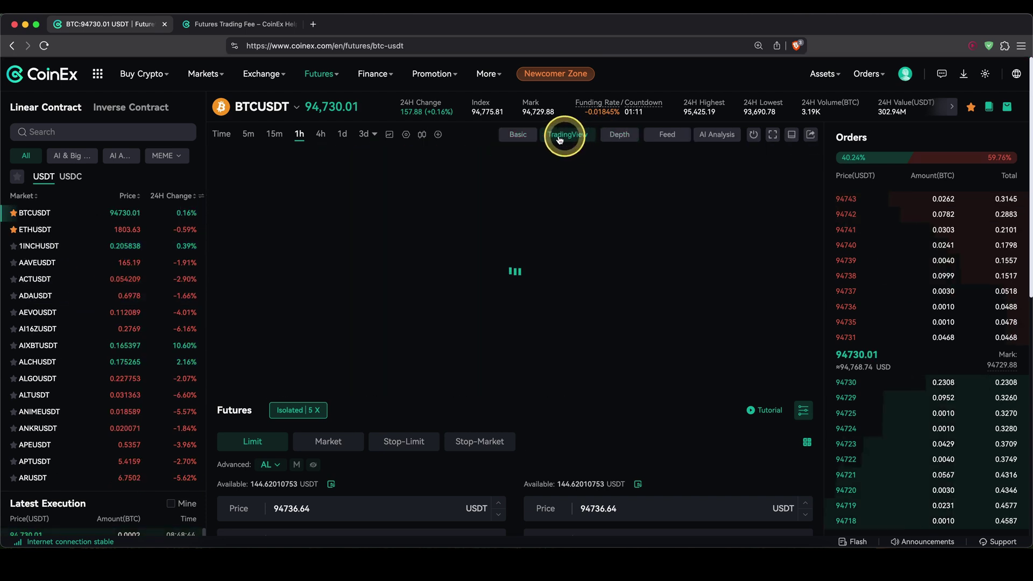
{"action": "left_click", "coordinate": [533, 134]}
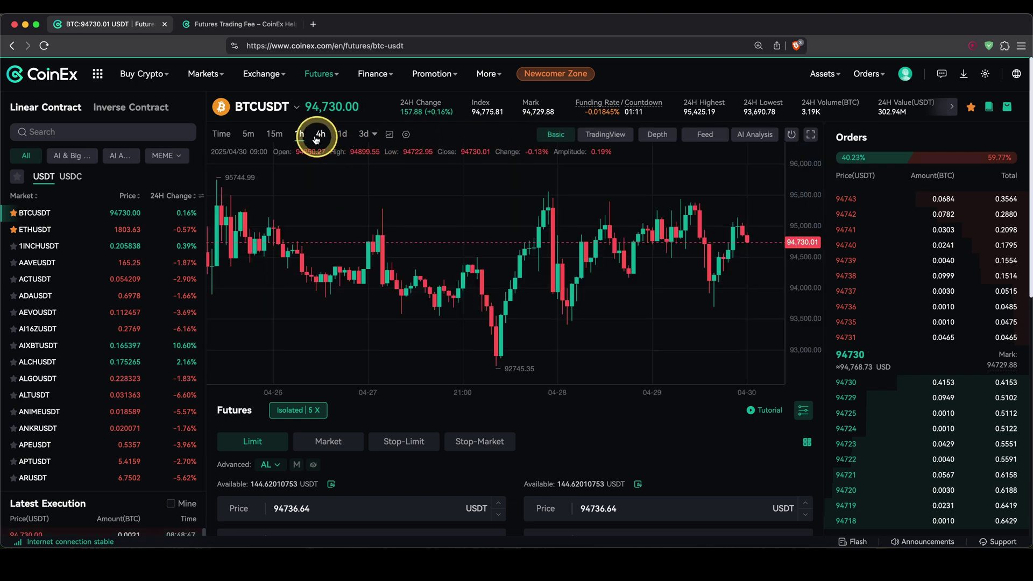
{"action": "left_click", "coordinate": [341, 134]}
{"action": "left_click", "coordinate": [321, 134]}
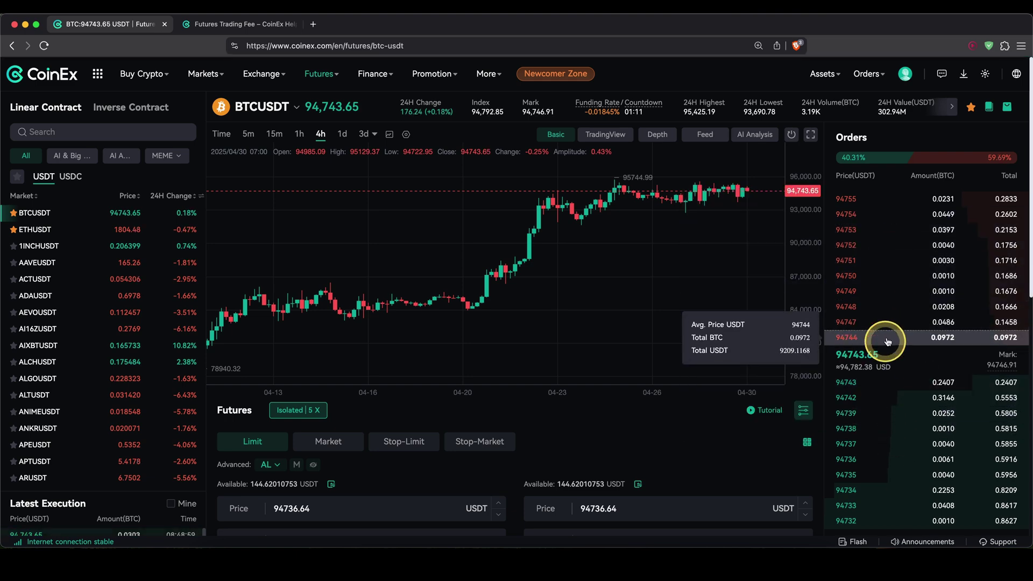
Step: Examine the BTCUSDT order book, the current position and pending order area, and the Futures Asset equity
{"action": "scroll", "coordinate": [716, 427], "scroll_direction": "down", "scroll_amount": 1}
{"action": "scroll", "coordinate": [716, 427], "scroll_direction": "down", "scroll_amount": 5}
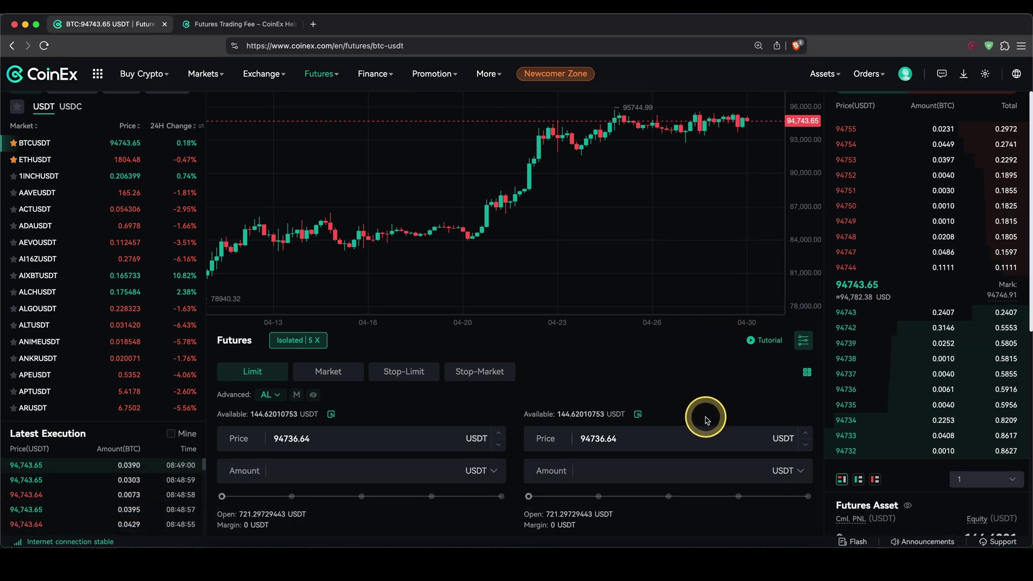
{"action": "mouse_move", "coordinate": [506, 188]}
{"action": "left_mouse_down"}
{"action": "mouse_move", "coordinate": [370, 168]}
{"action": "mouse_move", "coordinate": [273, 446]}
{"action": "mouse_move", "coordinate": [672, 212]}
{"action": "mouse_move", "coordinate": [587, 216]}
{"action": "left_mouse_up"}
{"action": "scroll", "coordinate": [634, 418], "scroll_direction": "up", "scroll_amount": 6}
{"action": "scroll", "coordinate": [658, 415], "scroll_direction": "down", "scroll_amount": 12}
{"action": "scroll", "coordinate": [576, 401], "scroll_direction": "down", "scroll_amount": 2}
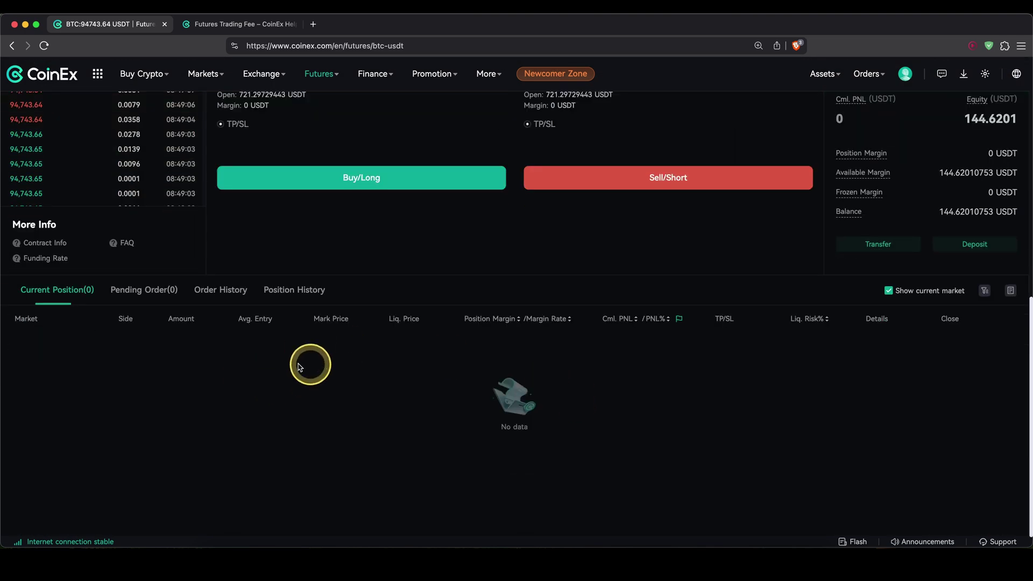
{"action": "left_click_drag", "start_coordinate": [20, 409], "coordinate": [531, 477]}
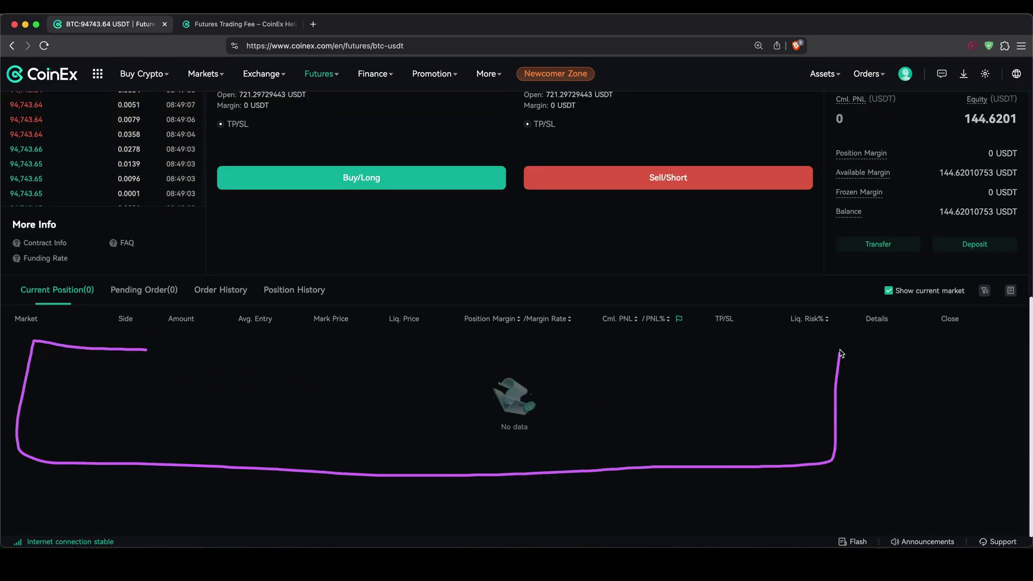
{"action": "left_click_drag", "start_coordinate": [841, 353], "coordinate": [571, 351]}
{"action": "left_click", "coordinate": [150, 346]}
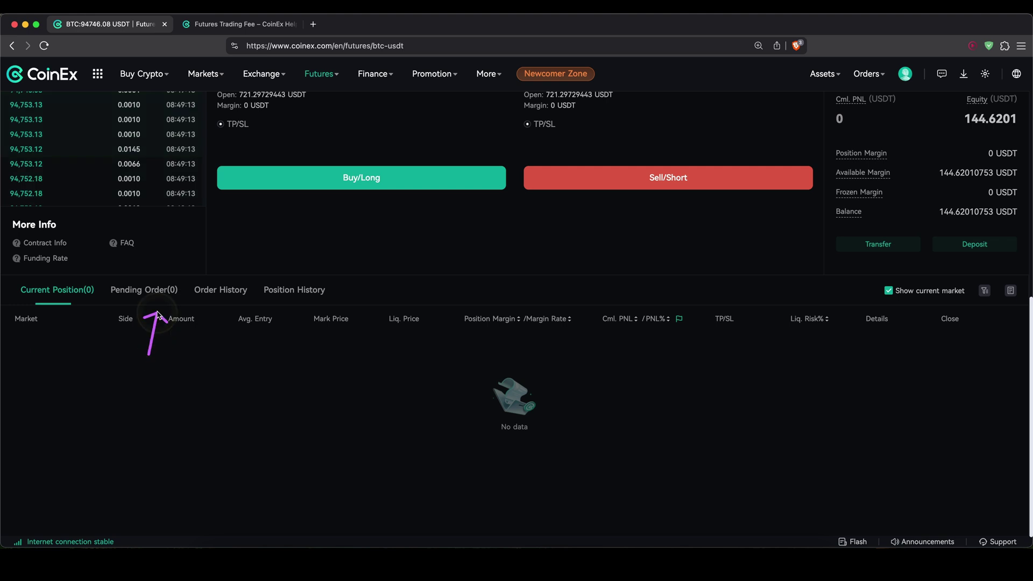
{"action": "scroll", "coordinate": [911, 246], "scroll_direction": "up", "scroll_amount": 3}
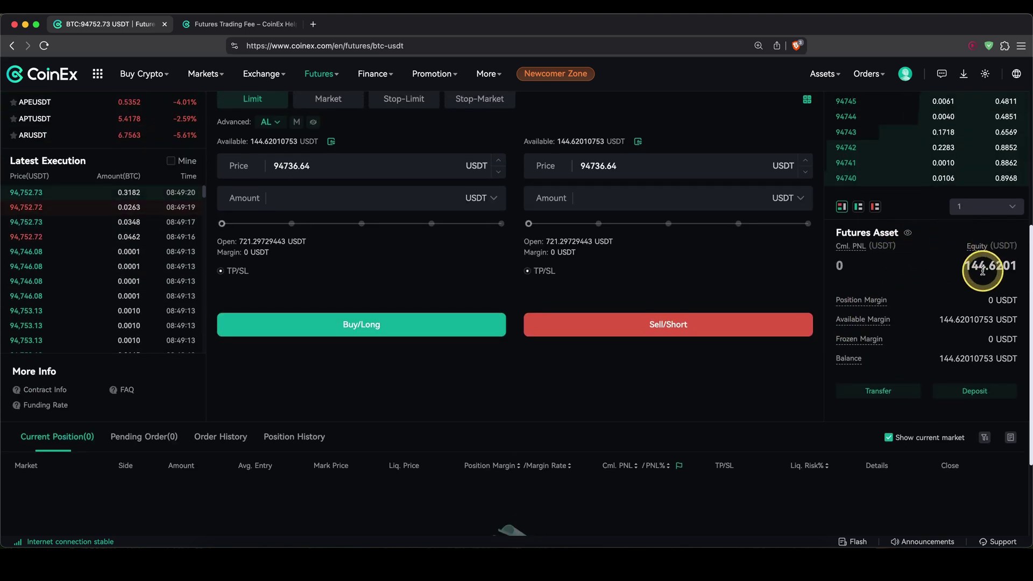
{"action": "mouse_move", "coordinate": [958, 275]}
{"action": "left_mouse_down"}
{"action": "mouse_move", "coordinate": [943, 266]}
{"action": "mouse_move", "coordinate": [936, 281]}
{"action": "left_mouse_up"}
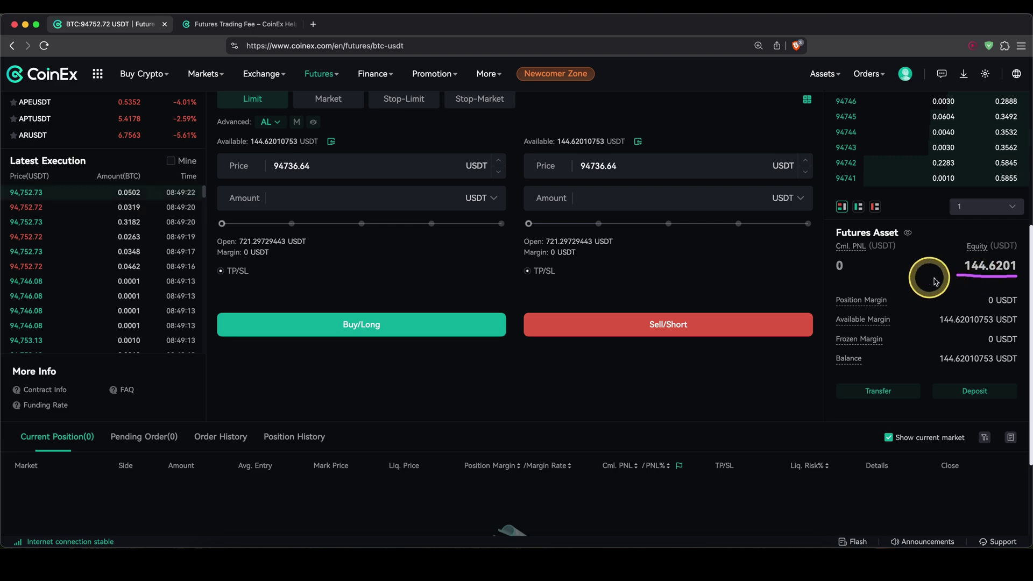
Step: Examine the futures order form's leverage setting, Limit and Market order types, amount, TP/SL option and the Buy/Long and Sell/Short choices
{"action": "scroll", "coordinate": [780, 286], "scroll_direction": "up", "scroll_amount": 2}
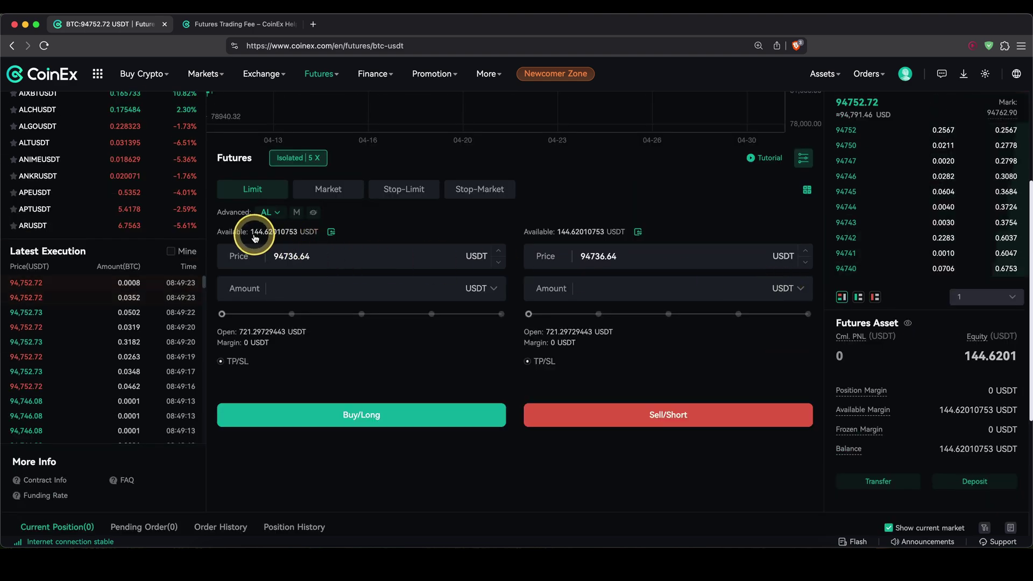
{"action": "scroll", "coordinate": [355, 236], "scroll_direction": "up", "scroll_amount": 1}
{"action": "mouse_move", "coordinate": [321, 155]}
{"action": "left_mouse_down"}
{"action": "mouse_move", "coordinate": [208, 259]}
{"action": "mouse_move", "coordinate": [225, 440]}
{"action": "mouse_move", "coordinate": [429, 450]}
{"action": "left_mouse_up"}
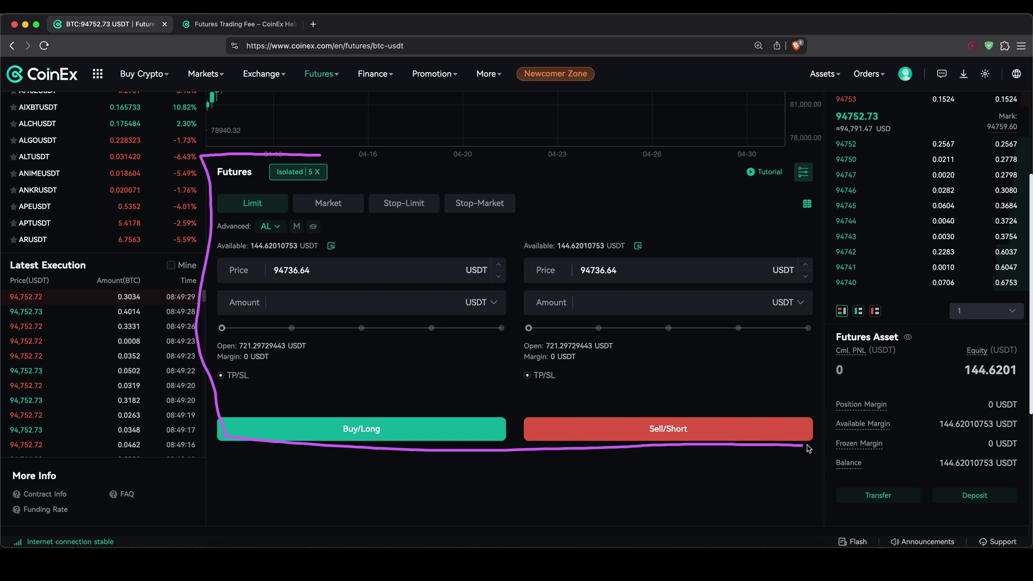
{"action": "left_click", "coordinate": [317, 173]}
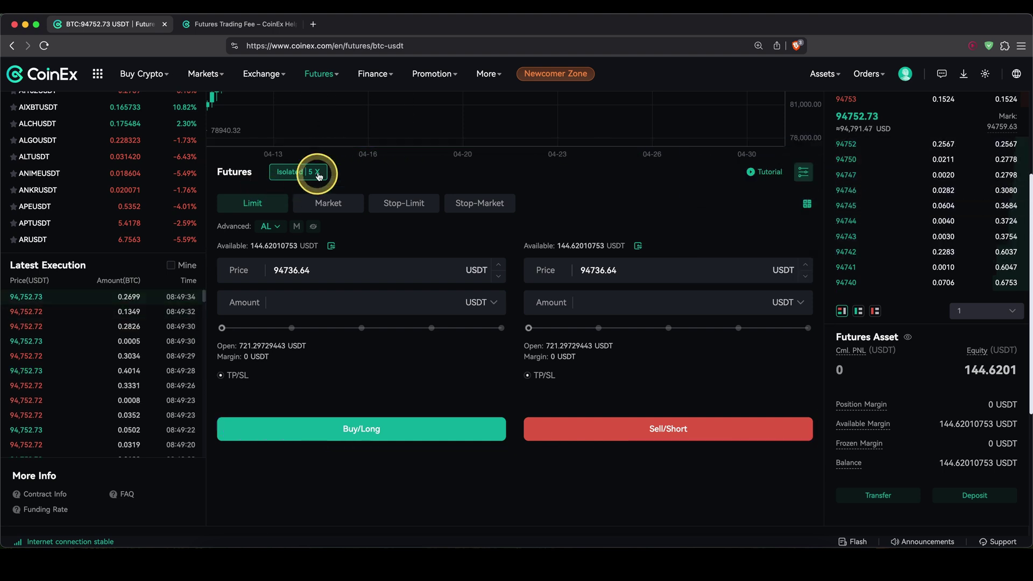
{"action": "mouse_move", "coordinate": [308, 171]}
{"action": "left_mouse_down"}
{"action": "mouse_move", "coordinate": [313, 180]}
{"action": "mouse_move", "coordinate": [236, 200]}
{"action": "mouse_move", "coordinate": [262, 187]}
{"action": "left_mouse_up"}
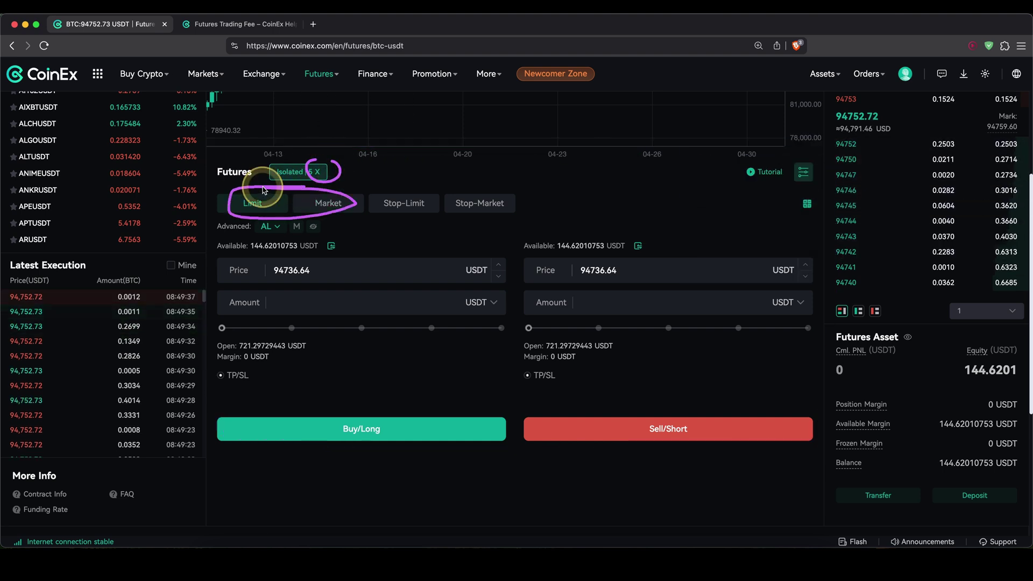
{"action": "mouse_move", "coordinate": [463, 281]}
{"action": "left_mouse_down"}
{"action": "mouse_move", "coordinate": [379, 278]}
{"action": "mouse_move", "coordinate": [437, 329]}
{"action": "mouse_move", "coordinate": [427, 290]}
{"action": "left_mouse_up"}
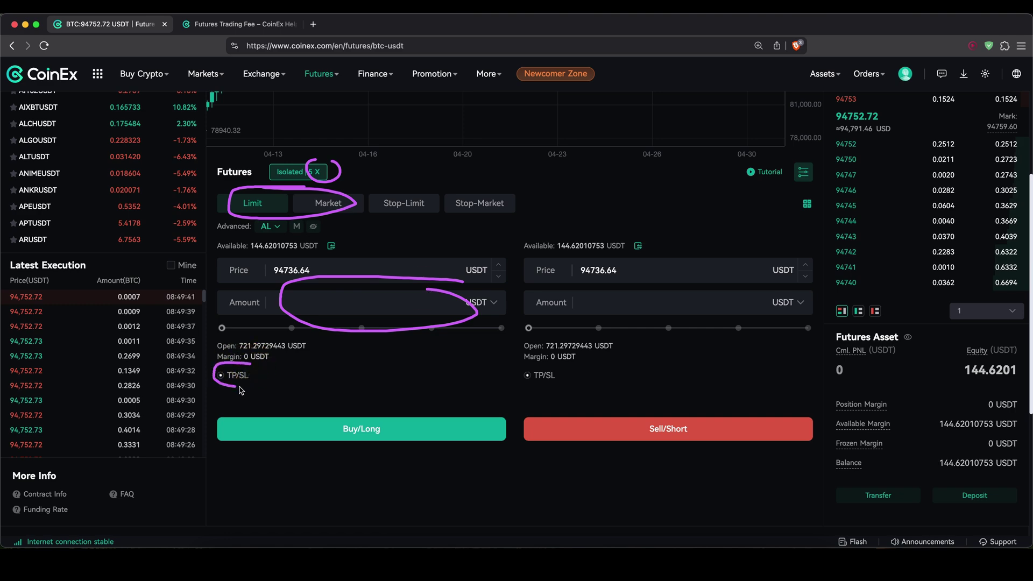
{"action": "left_click_drag", "start_coordinate": [241, 390], "coordinate": [260, 379]}
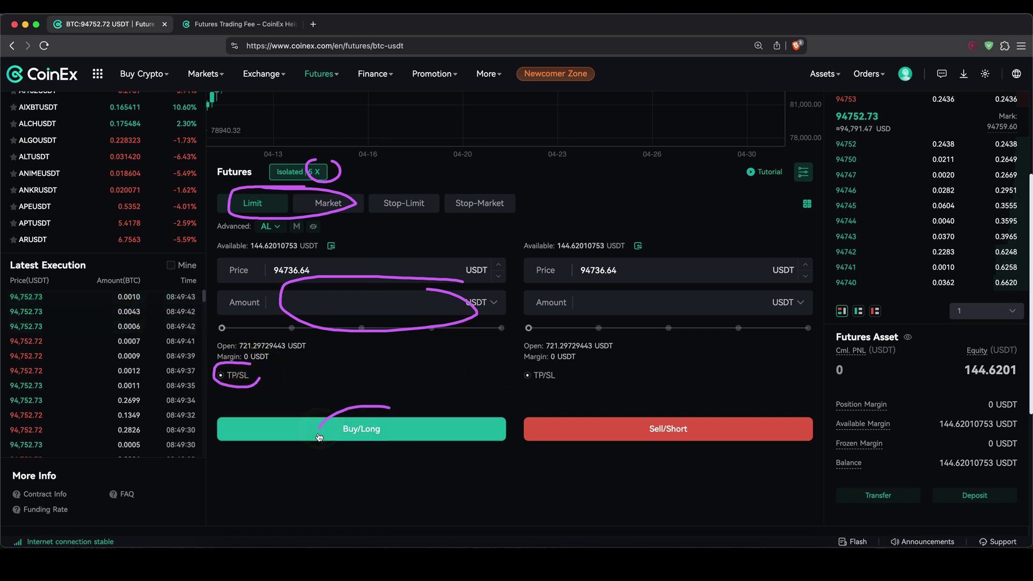
{"action": "left_click_drag", "start_coordinate": [664, 392], "coordinate": [682, 399]}
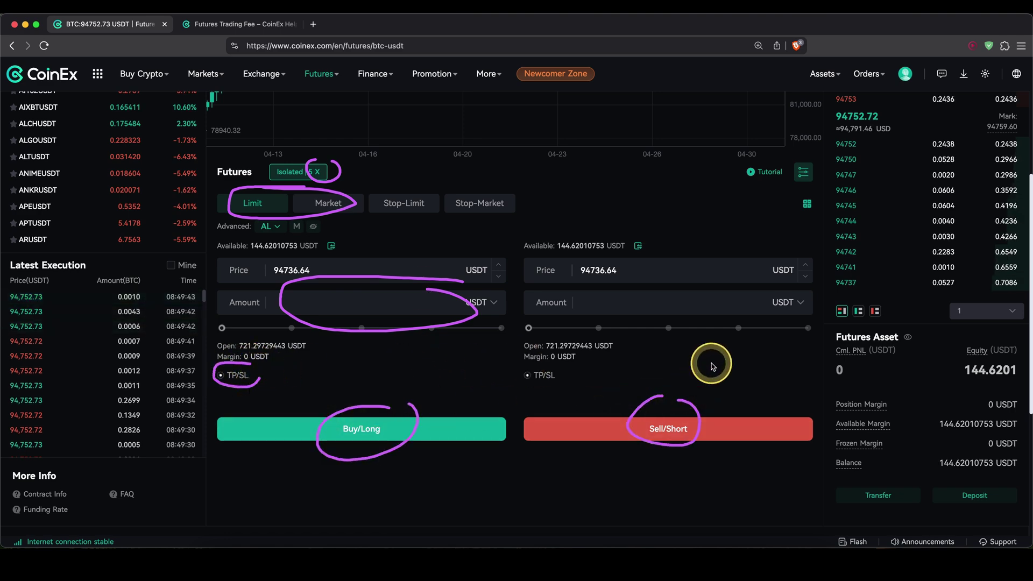
Step: Review the BTCUSDT position mode and confirm Isolated margin with 5X leverage
{"action": "scroll", "coordinate": [560, 357], "scroll_direction": "up", "scroll_amount": 3}
{"action": "scroll", "coordinate": [558, 358], "scroll_direction": "down", "scroll_amount": 1}
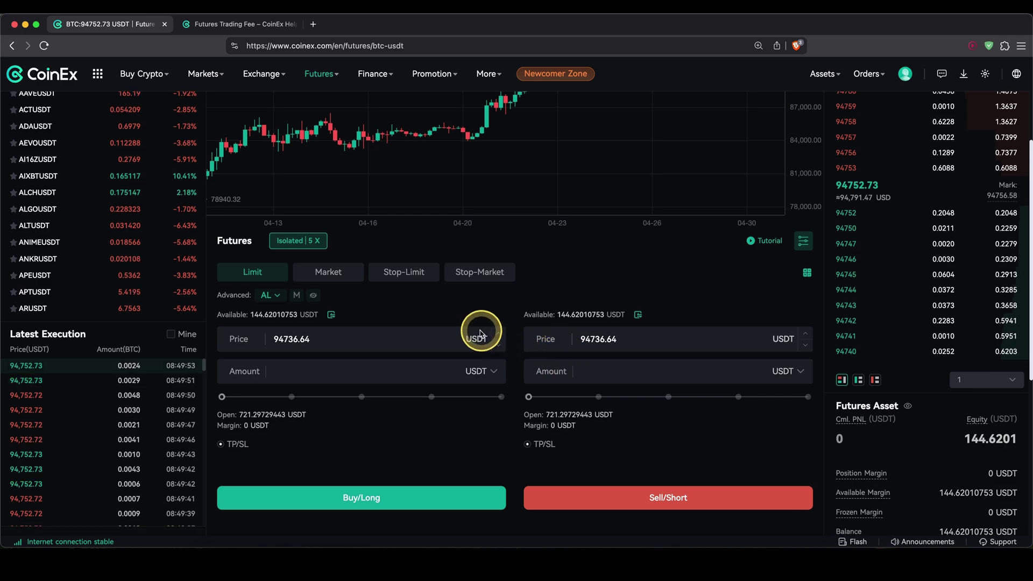
{"action": "left_click", "coordinate": [291, 243]}
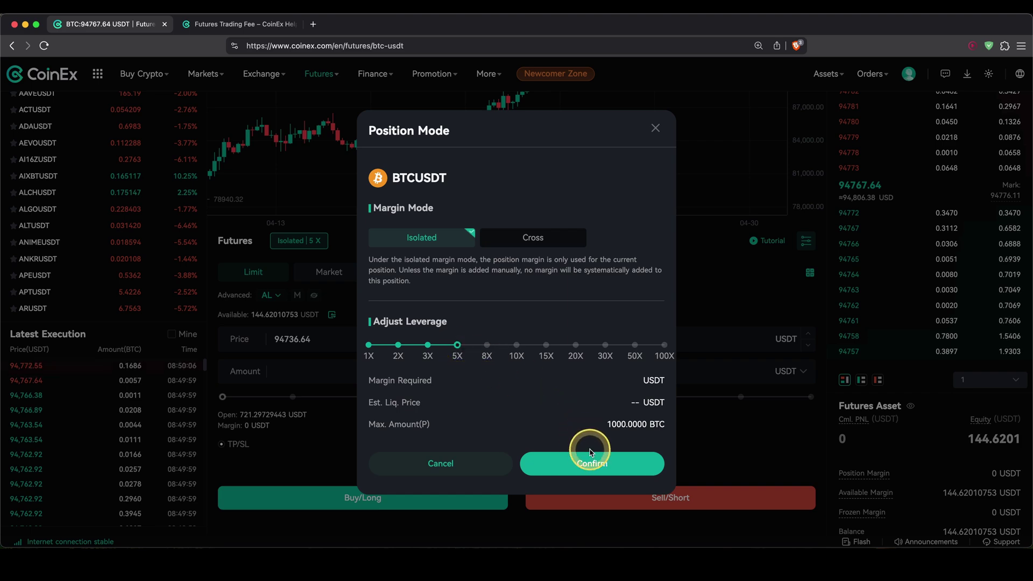
{"action": "left_click", "coordinate": [588, 456]}
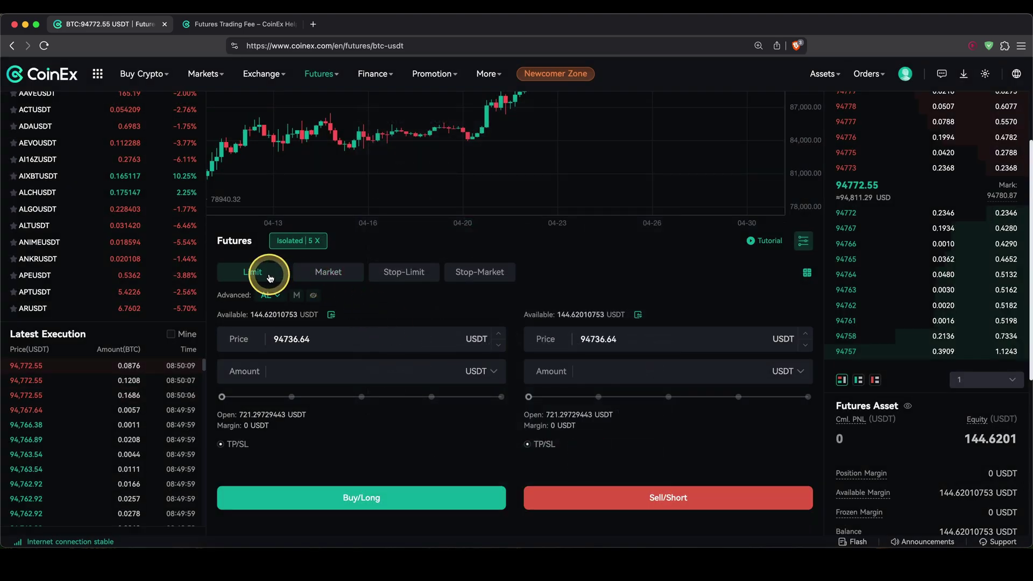
Step: Compare the Market and Limit order types and select Limit for the BTCUSDT futures order
{"action": "left_click", "coordinate": [328, 273]}
{"action": "left_click", "coordinate": [253, 272]}
{"action": "scroll", "coordinate": [477, 290], "scroll_direction": "up", "scroll_amount": 1}
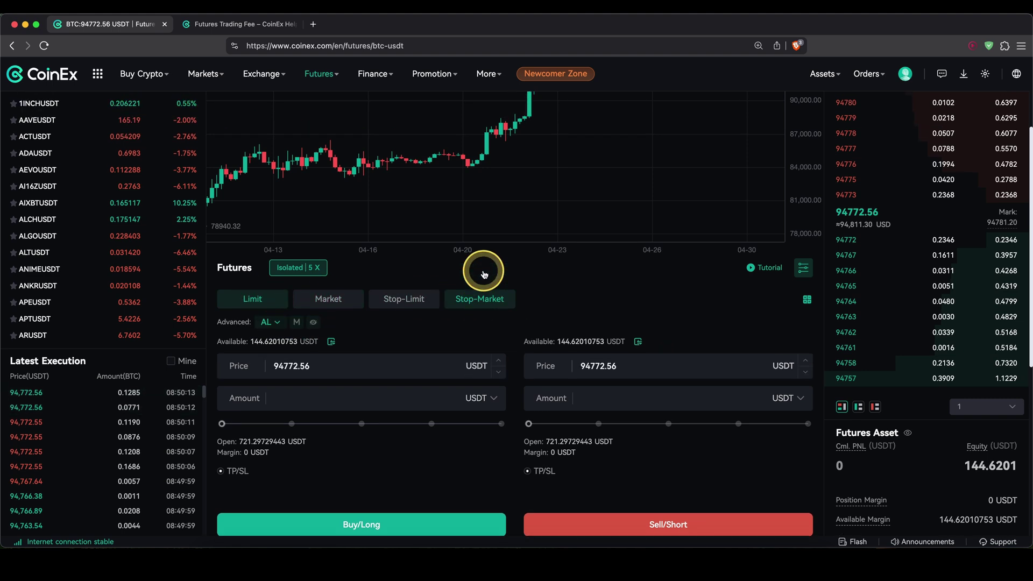
{"action": "scroll", "coordinate": [330, 382], "scroll_direction": "up", "scroll_amount": 1}
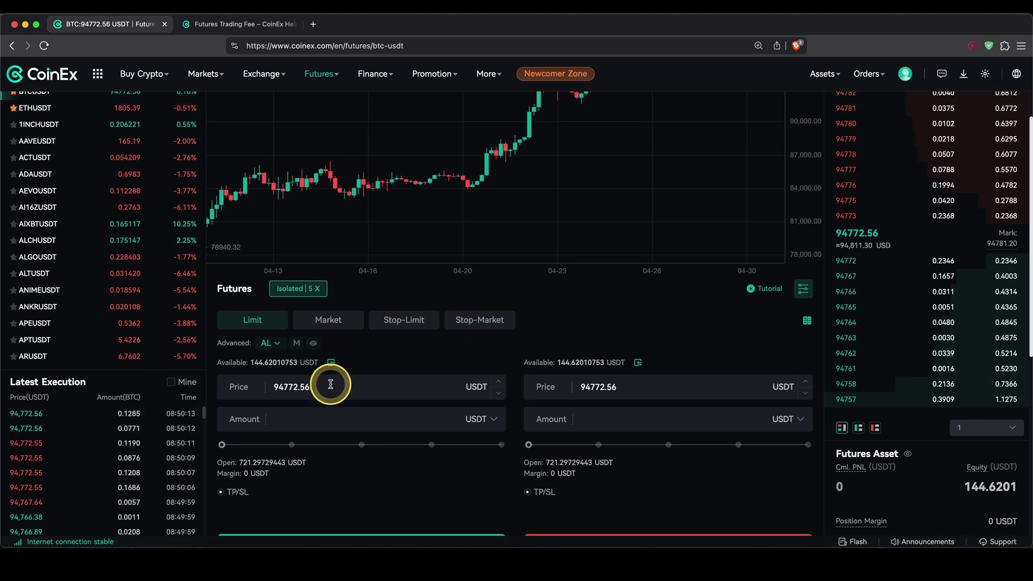
Step: Set the long order's limit price to 90000 USDT and compare that level with the current price on the chart
{"action": "left_click_drag", "start_coordinate": [330, 413], "coordinate": [284, 414]}
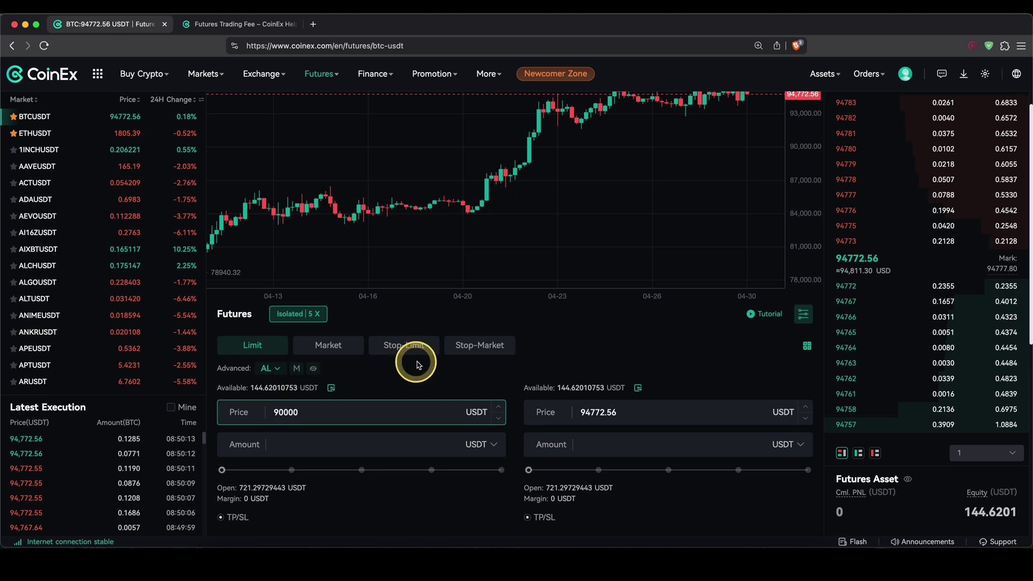
{"action": "mouse_move", "coordinate": [315, 413]}
{"action": "left_mouse_down"}
{"action": "mouse_move", "coordinate": [439, 393]}
{"action": "mouse_move", "coordinate": [768, 180]}
{"action": "mouse_move", "coordinate": [779, 158]}
{"action": "left_mouse_up"}
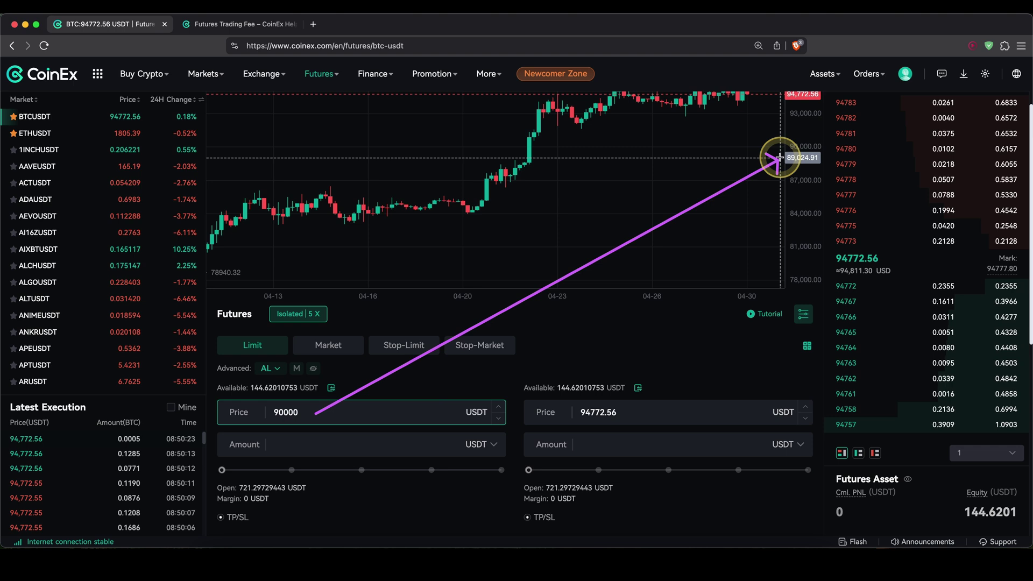
{"action": "left_click_drag", "start_coordinate": [672, 155], "coordinate": [786, 150]}
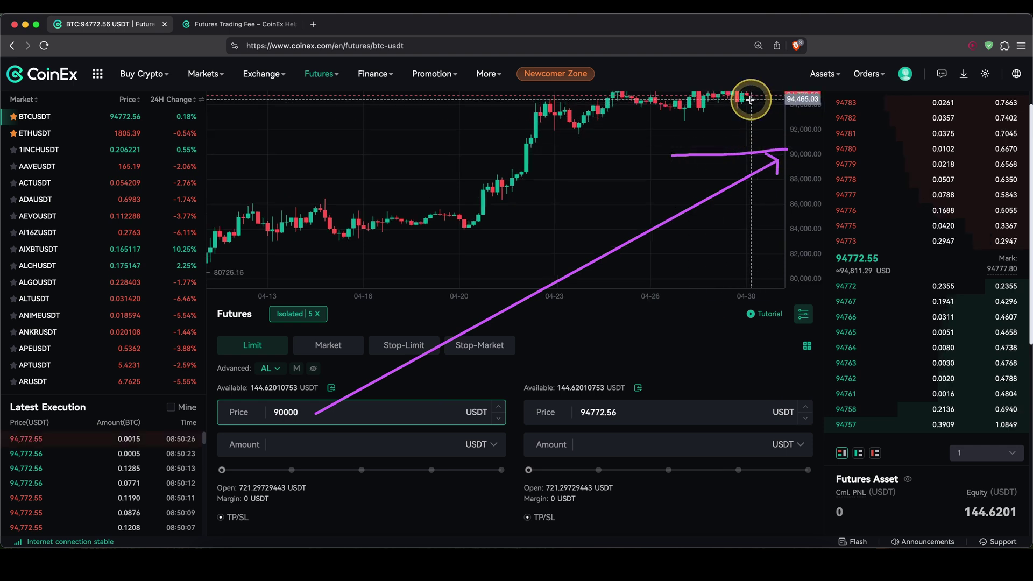
{"action": "left_click_drag", "start_coordinate": [751, 100], "coordinate": [775, 159]}
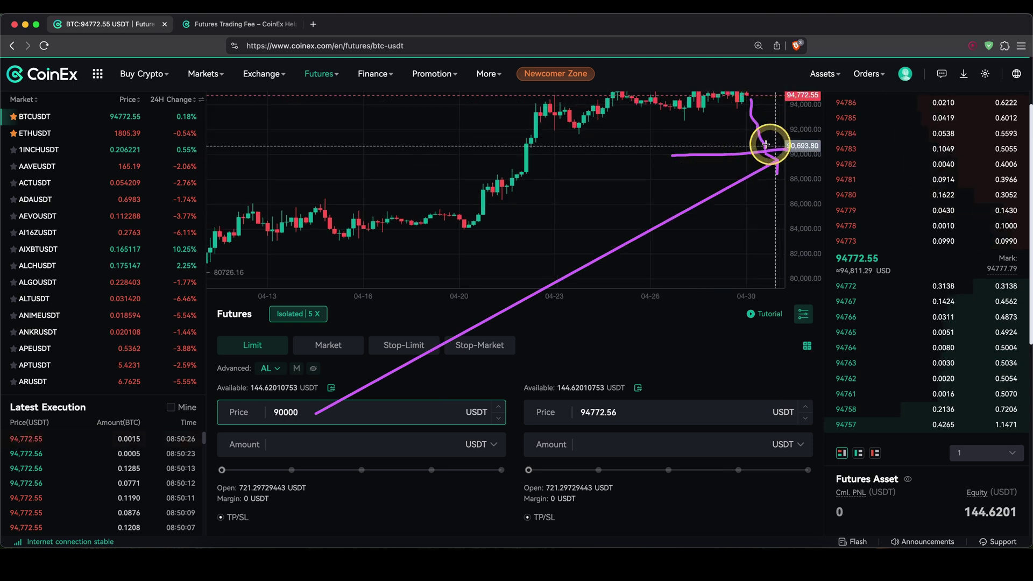
{"action": "key", "text": "Escape"}
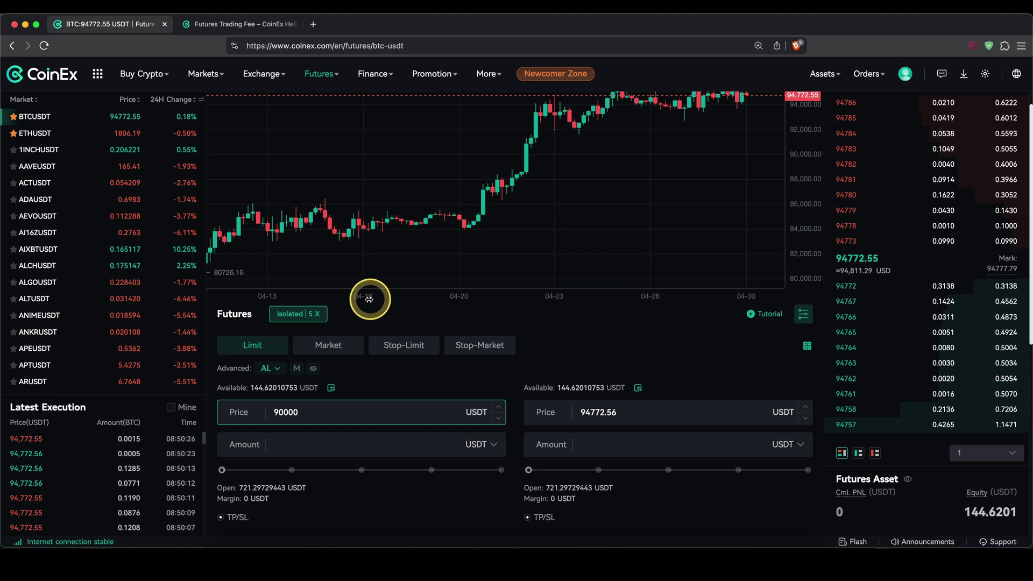
Step: Switch the order type to Market and review its Best Market Price setting for the long and short sides
{"action": "left_click", "coordinate": [330, 348]}
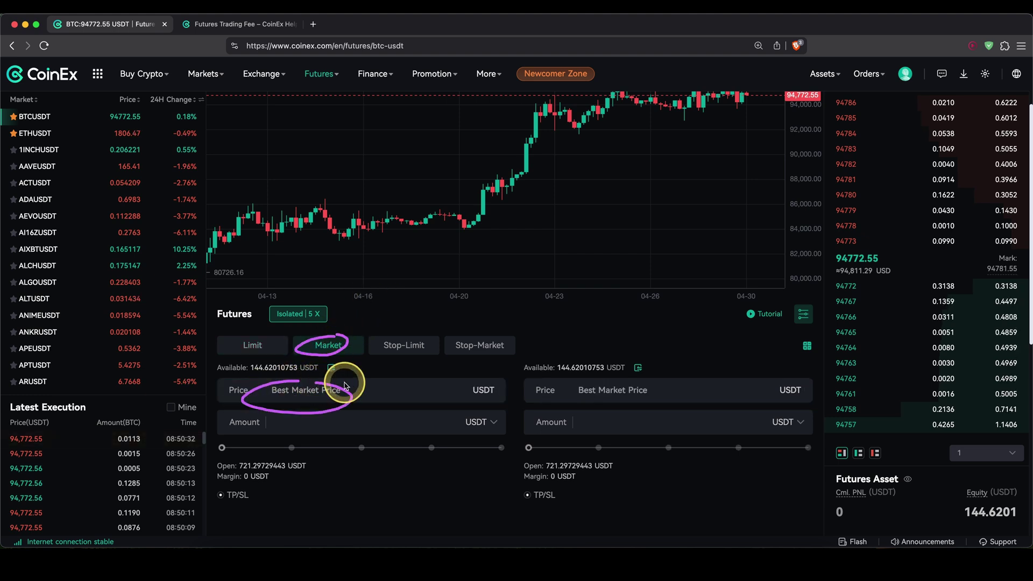
{"action": "mouse_move", "coordinate": [345, 385]}
{"action": "left_mouse_down"}
{"action": "mouse_move", "coordinate": [694, 162]}
{"action": "mouse_move", "coordinate": [734, 97]}
{"action": "mouse_move", "coordinate": [748, 103]}
{"action": "mouse_move", "coordinate": [743, 119]}
{"action": "left_mouse_up"}
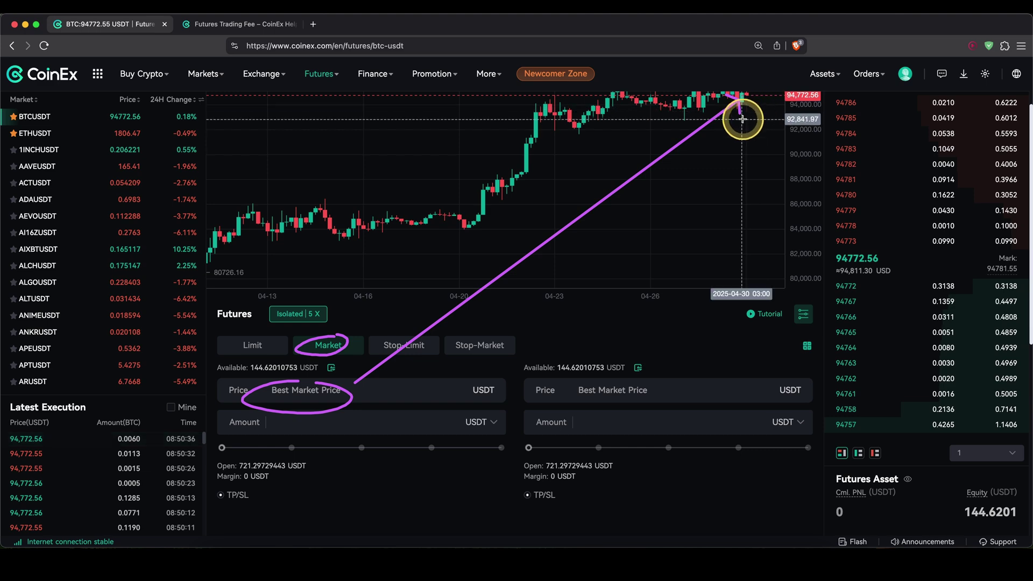
{"action": "scroll", "coordinate": [501, 322], "scroll_direction": "down", "scroll_amount": 2}
{"action": "mouse_move", "coordinate": [403, 316]}
{"action": "left_mouse_down"}
{"action": "mouse_move", "coordinate": [355, 325]}
{"action": "mouse_move", "coordinate": [426, 326]}
{"action": "left_mouse_up"}
{"action": "left_click_drag", "start_coordinate": [675, 312], "coordinate": [686, 321]}
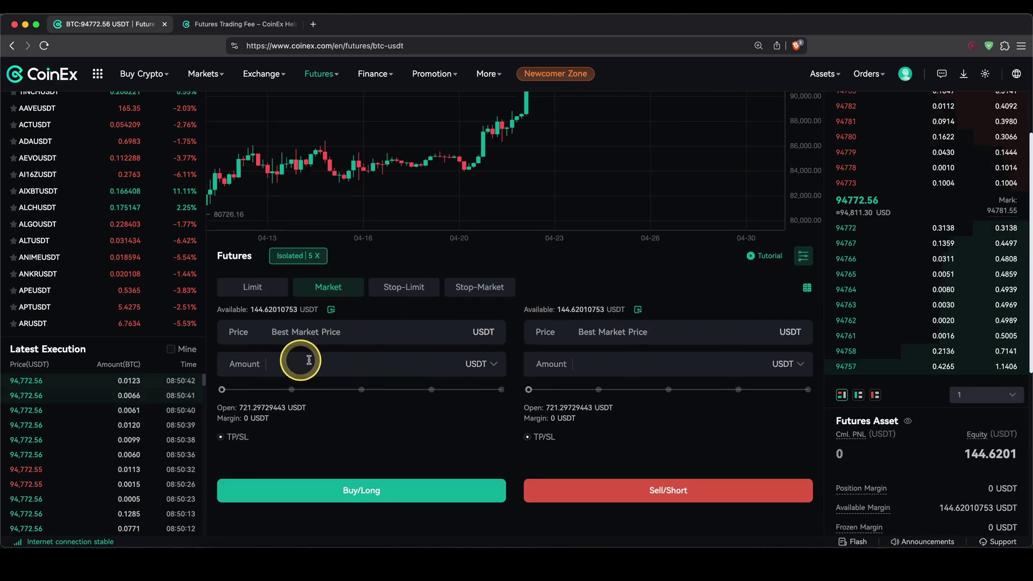
Step: Set the long order's amount to 500 with USDT as the unit, and check the required margin against the leverage
{"action": "left_click", "coordinate": [484, 361]}
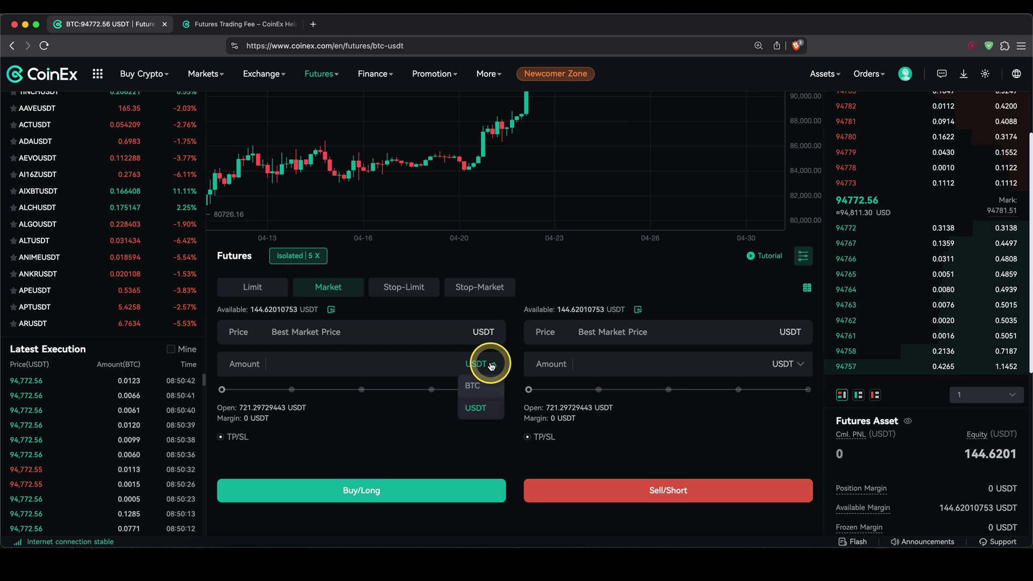
{"action": "left_click", "coordinate": [477, 412]}
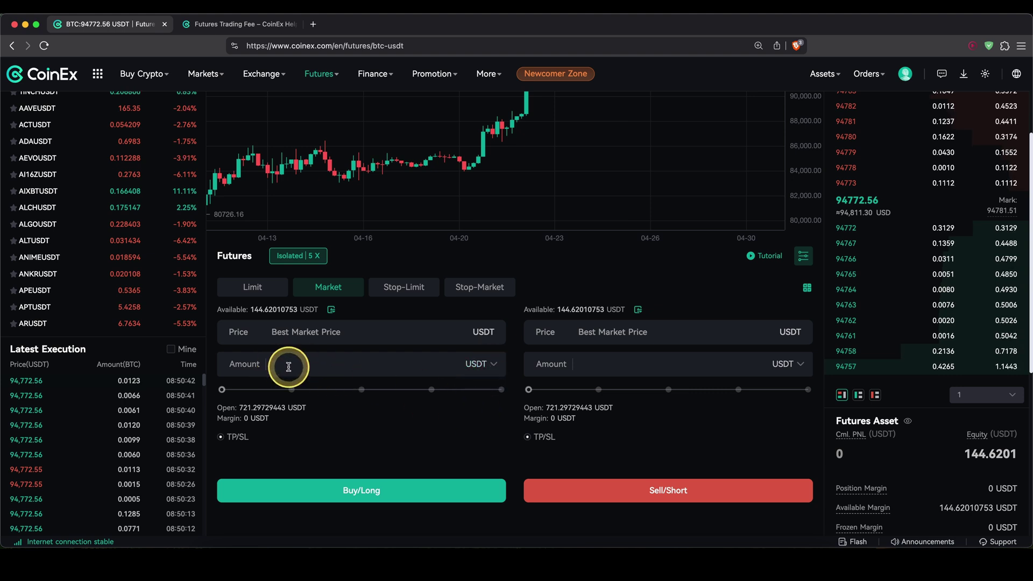
{"action": "left_click", "coordinate": [289, 364]}
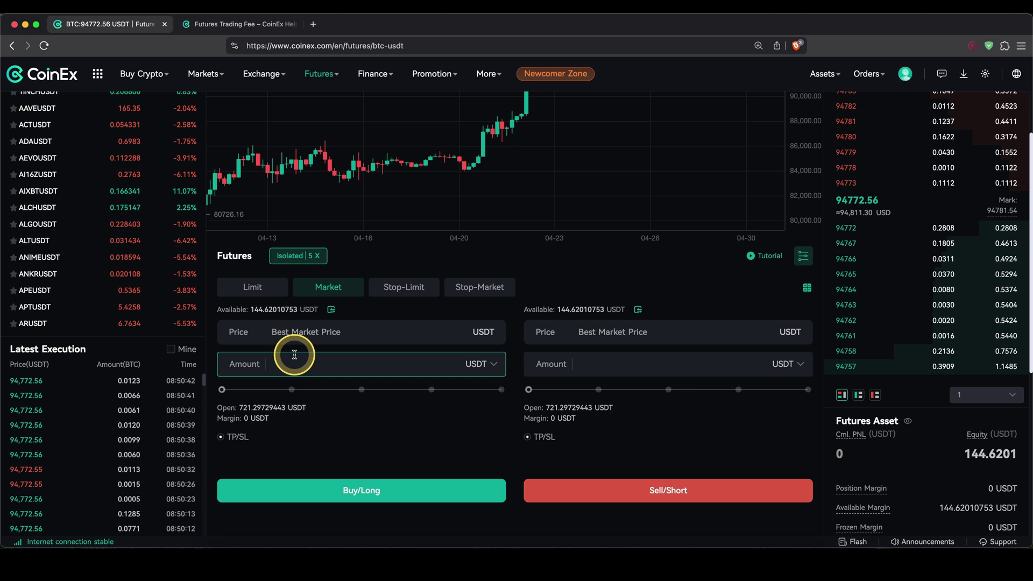
{"action": "type", "text": "500"}
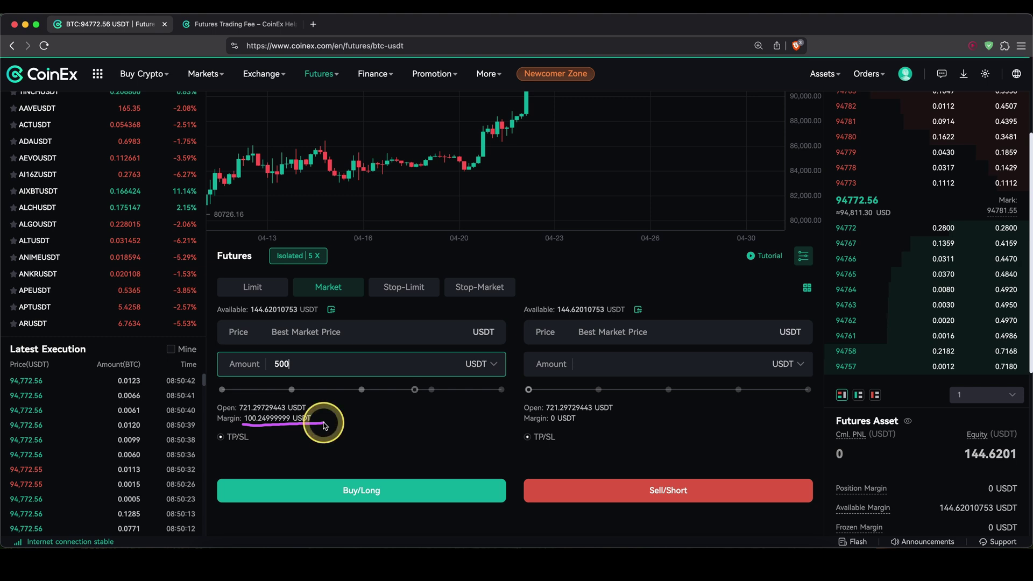
{"action": "mouse_move", "coordinate": [253, 417]}
{"action": "left_mouse_down"}
{"action": "mouse_move", "coordinate": [238, 414]}
{"action": "mouse_move", "coordinate": [302, 271]}
{"action": "left_mouse_up"}
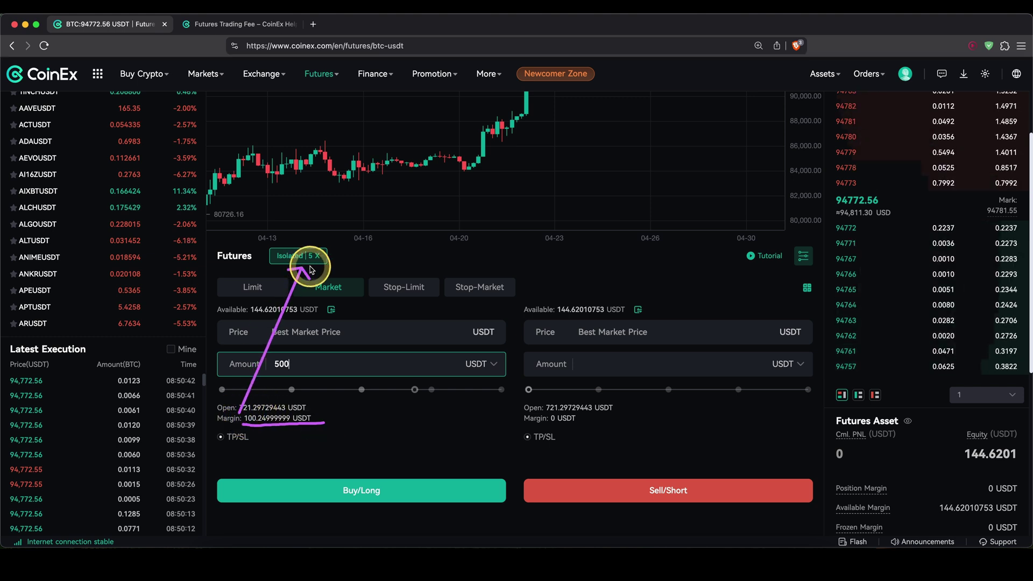
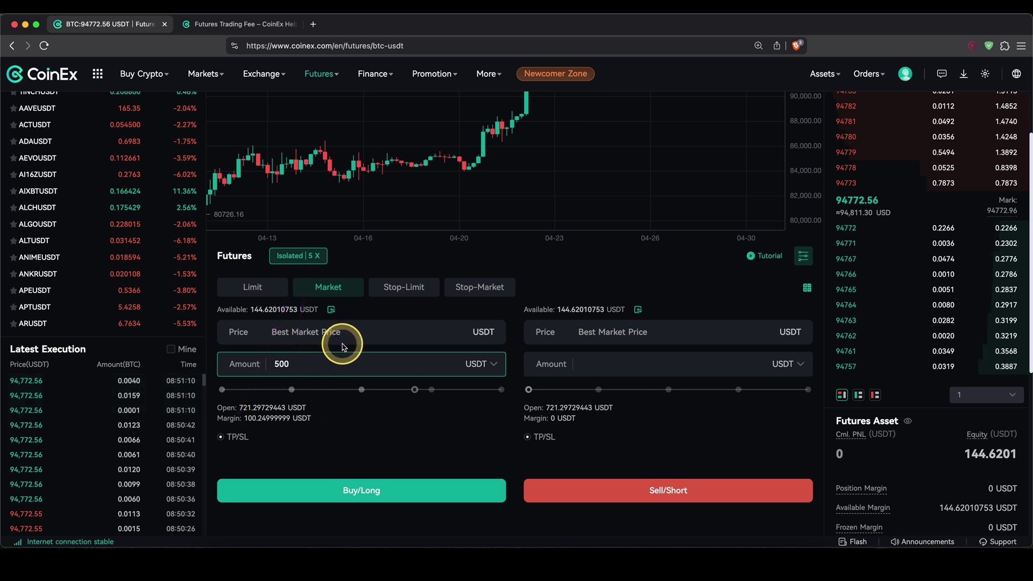
Step: Enable TP/SL on the long order, set the take-profit mark price to 98000 USDT and check the estimated profit
{"action": "left_click", "coordinate": [221, 438]}
{"action": "scroll", "coordinate": [280, 409], "scroll_direction": "down", "scroll_amount": 2}
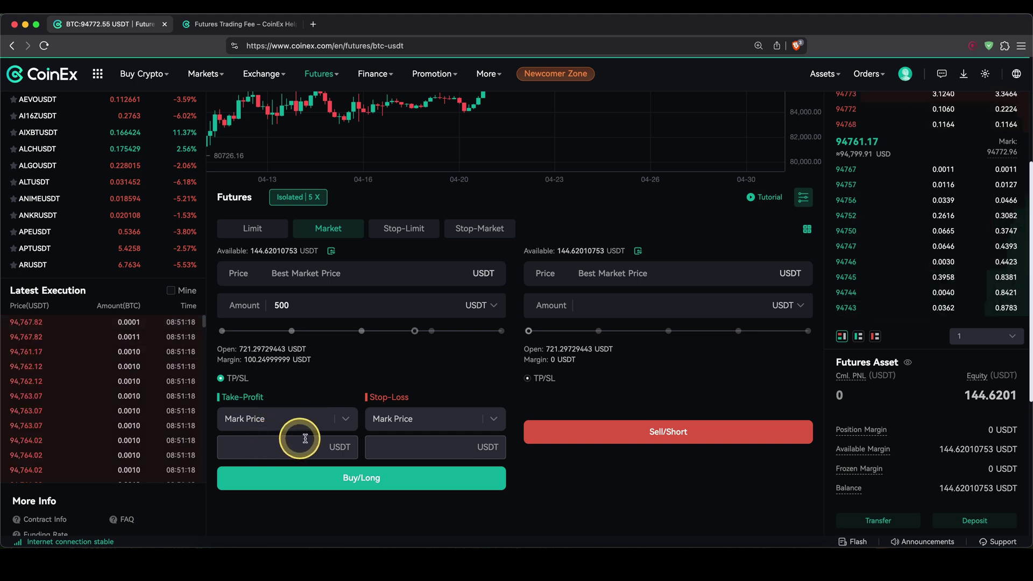
{"action": "left_click", "coordinate": [289, 446]}
{"action": "scroll", "coordinate": [289, 446], "scroll_direction": "up", "scroll_amount": 1}
{"action": "type", "text": "94772,96"}
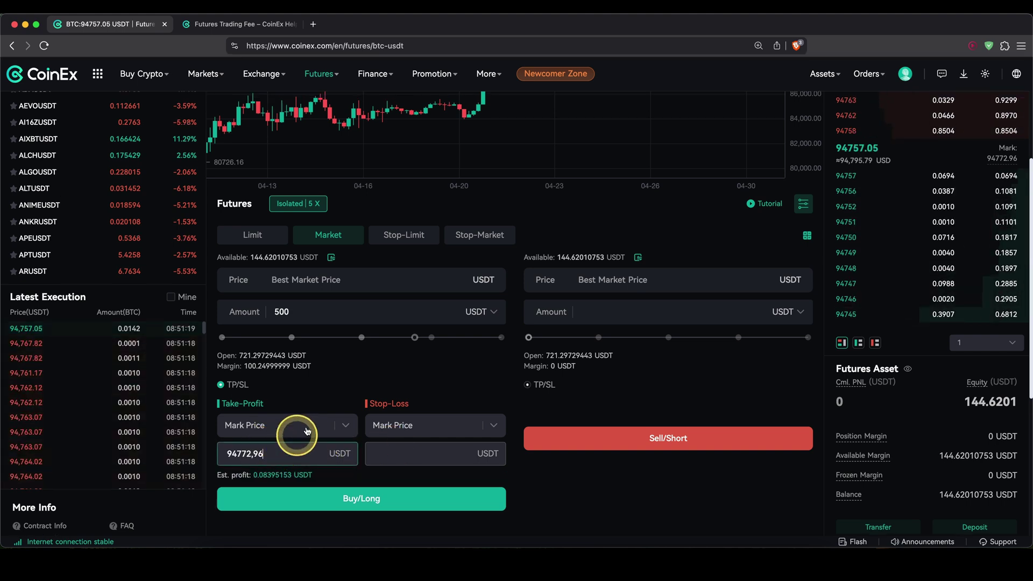
{"action": "key", "text": "BackSpace"}
{"action": "key", "text": "BackSpace"}
{"action": "key", "text": "BackSpace"}
{"action": "key", "text": "BackSpace"}
{"action": "key", "text": "BackSpace"}
{"action": "key", "text": "BackSpace"}
{"action": "key", "text": "BackSpace"}
{"action": "key", "text": "BackSpace"}
{"action": "type", "text": "98000"}
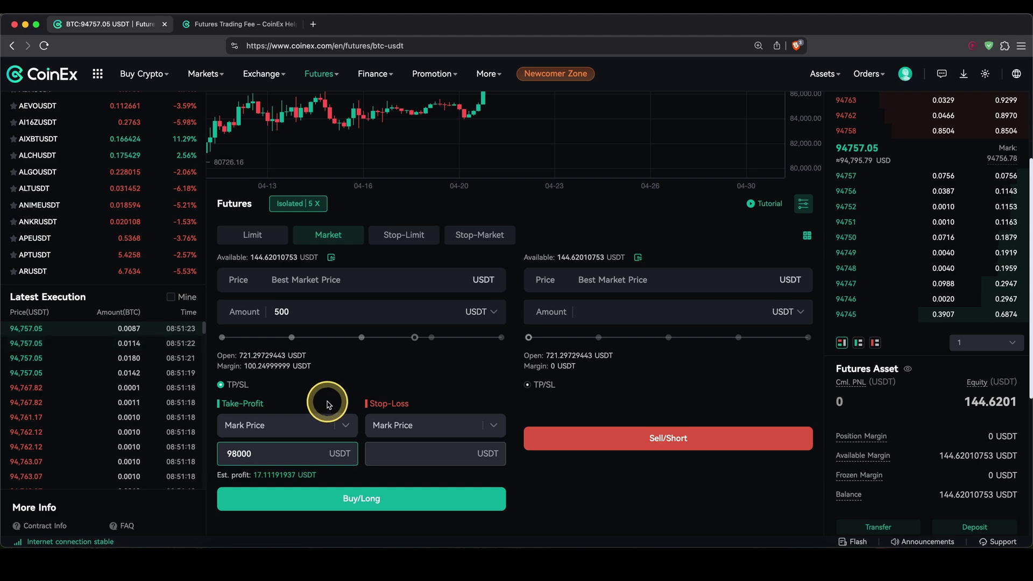
{"action": "left_click_drag", "start_coordinate": [253, 483], "coordinate": [300, 483]}
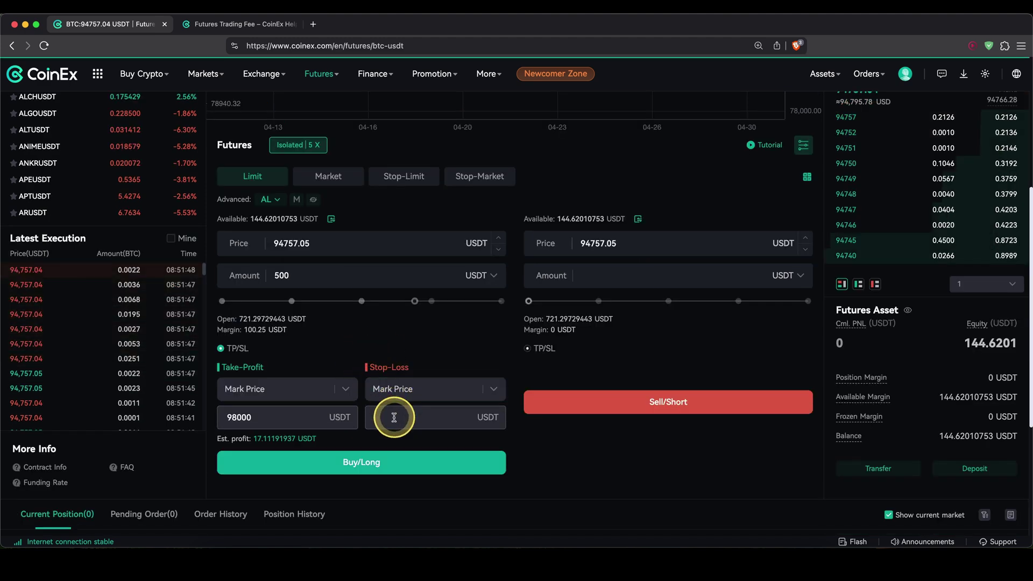
Step: Set the long order's stop-loss mark price to 93000 USDT and compare the estimated profit and loss
{"action": "left_click", "coordinate": [394, 418]}
{"action": "type", "text": "94766.28"}
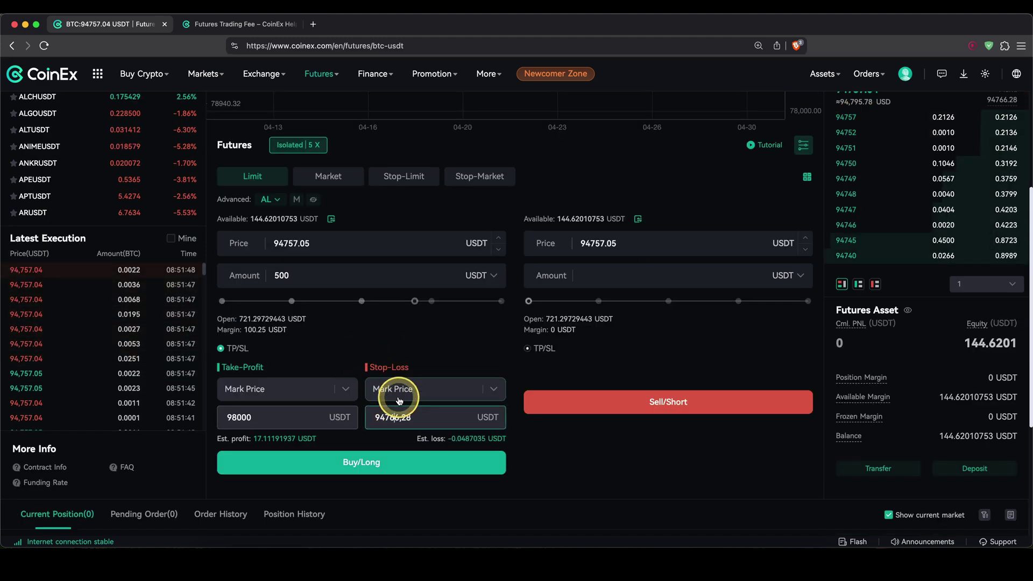
{"action": "left_click_drag", "start_coordinate": [415, 417], "coordinate": [364, 421]}
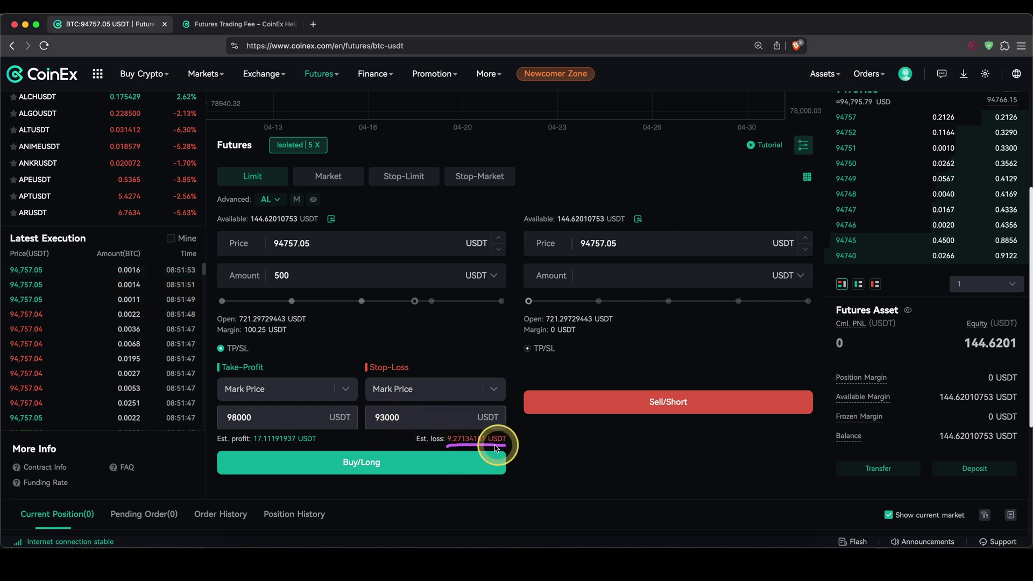
{"action": "left_click_drag", "start_coordinate": [254, 445], "coordinate": [305, 446]}
{"action": "left_click_drag", "start_coordinate": [442, 449], "coordinate": [462, 451]}
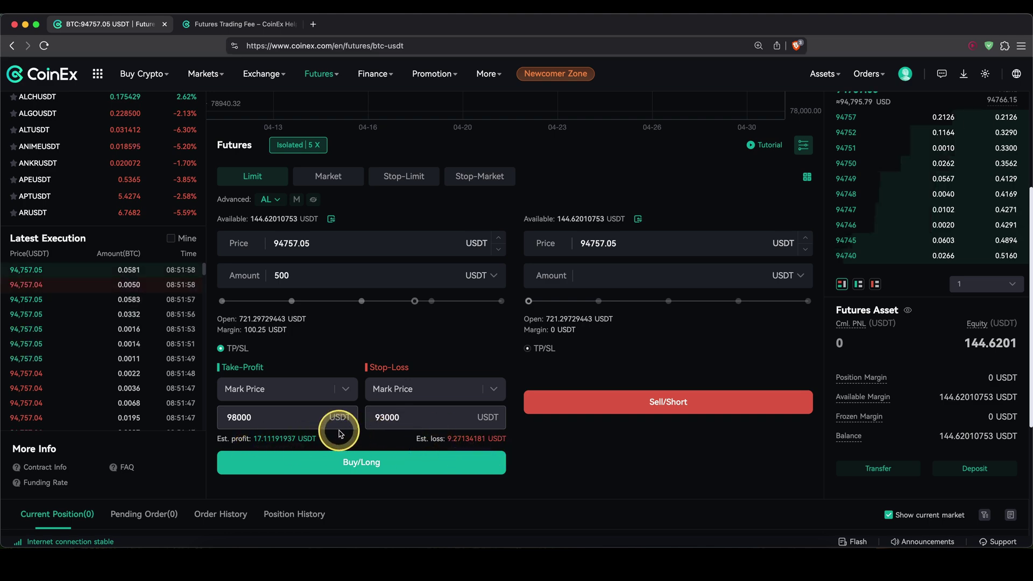
Step: Submit and confirm the 500 USDT Buy/Long limit order for BTCUSDT at 94757.05 USDT
{"action": "left_click", "coordinate": [354, 472]}
{"action": "left_click", "coordinate": [558, 439]}
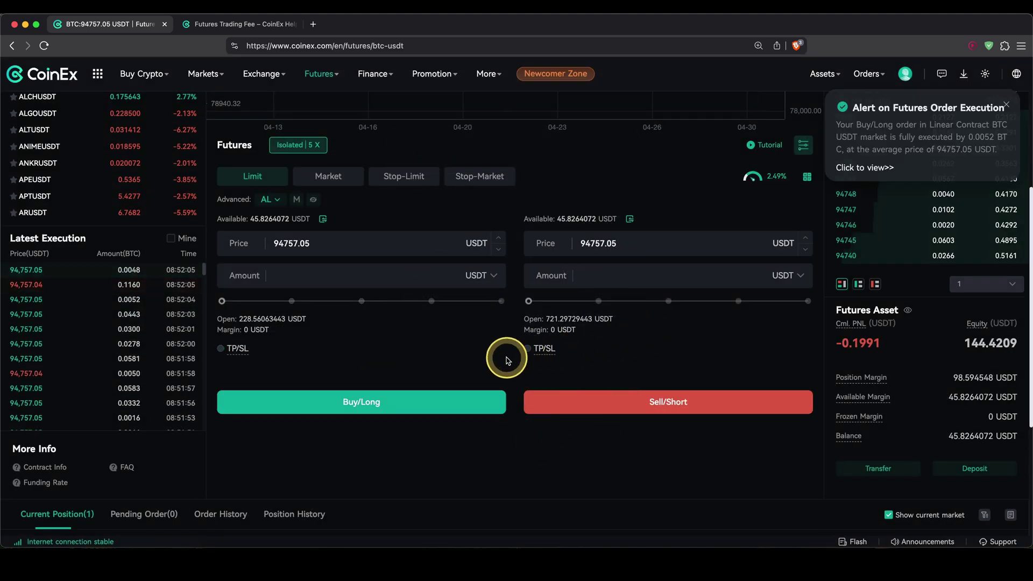
Step: Review the open BTCUSDT position's margin mode and leverage, side, amount, and cumulative PNL with its benchmark options
{"action": "scroll", "coordinate": [507, 352], "scroll_direction": "down", "scroll_amount": 5}
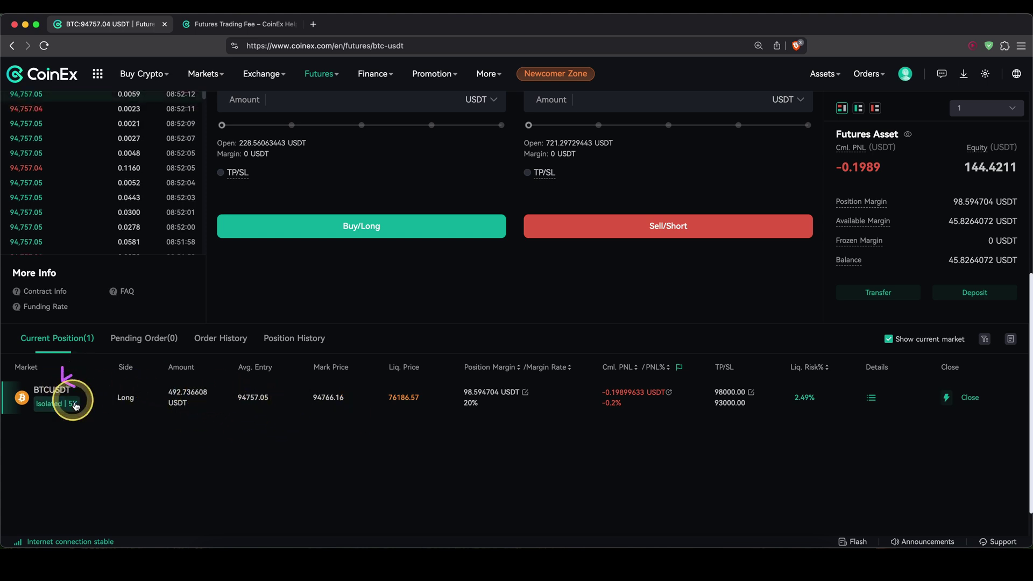
{"action": "left_click", "coordinate": [112, 412]}
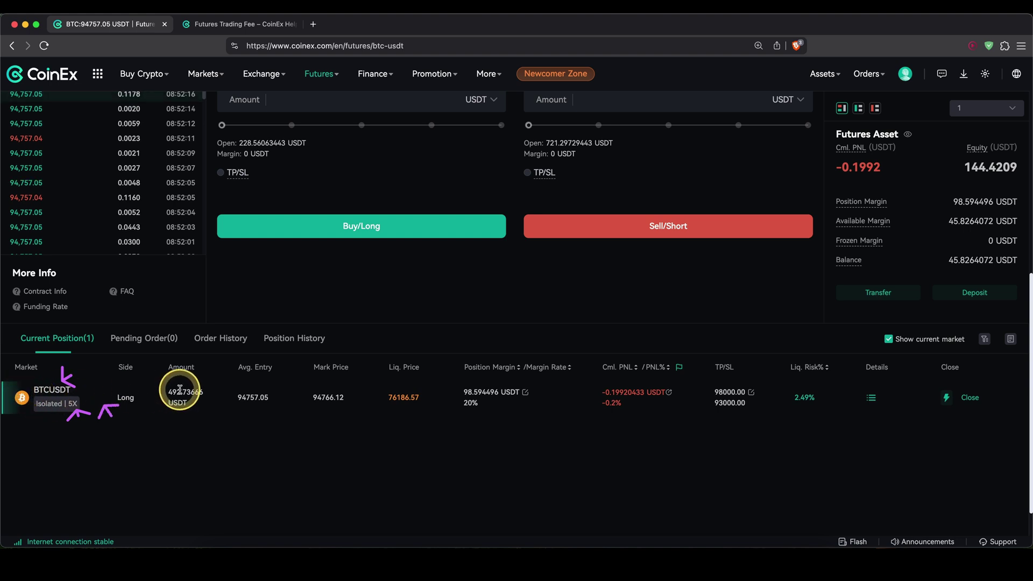
{"action": "mouse_move", "coordinate": [152, 408]}
{"action": "left_mouse_down"}
{"action": "mouse_move", "coordinate": [229, 411]}
{"action": "mouse_move", "coordinate": [183, 384]}
{"action": "mouse_move", "coordinate": [164, 386]}
{"action": "left_mouse_up"}
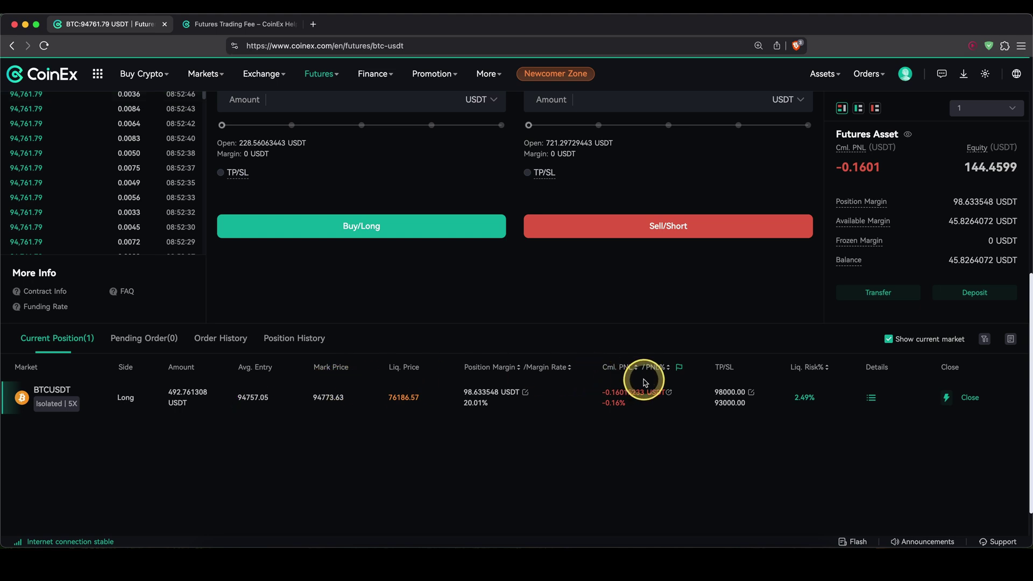
{"action": "left_click_drag", "start_coordinate": [644, 380], "coordinate": [591, 383]}
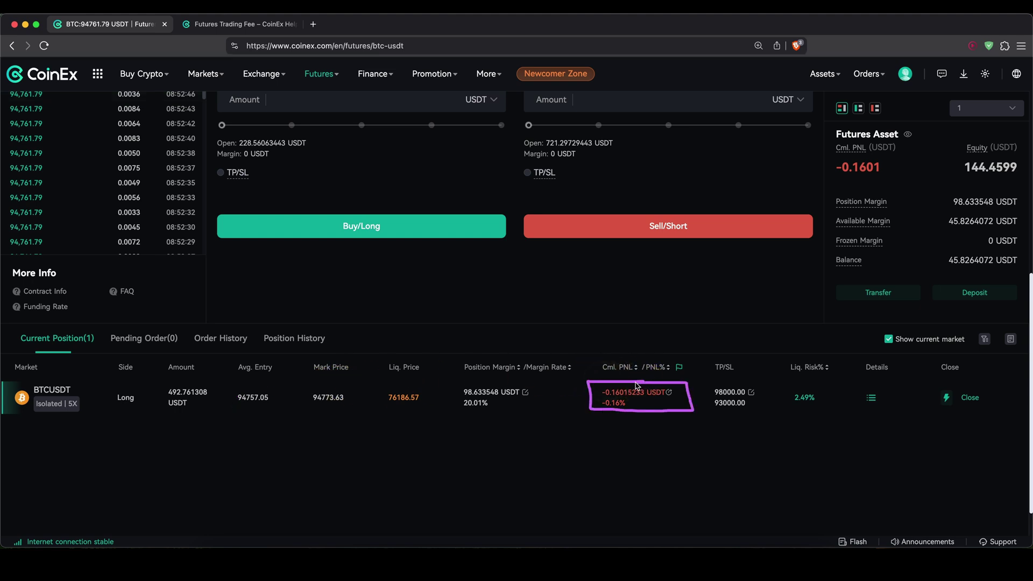
{"action": "mouse_move", "coordinate": [597, 359]}
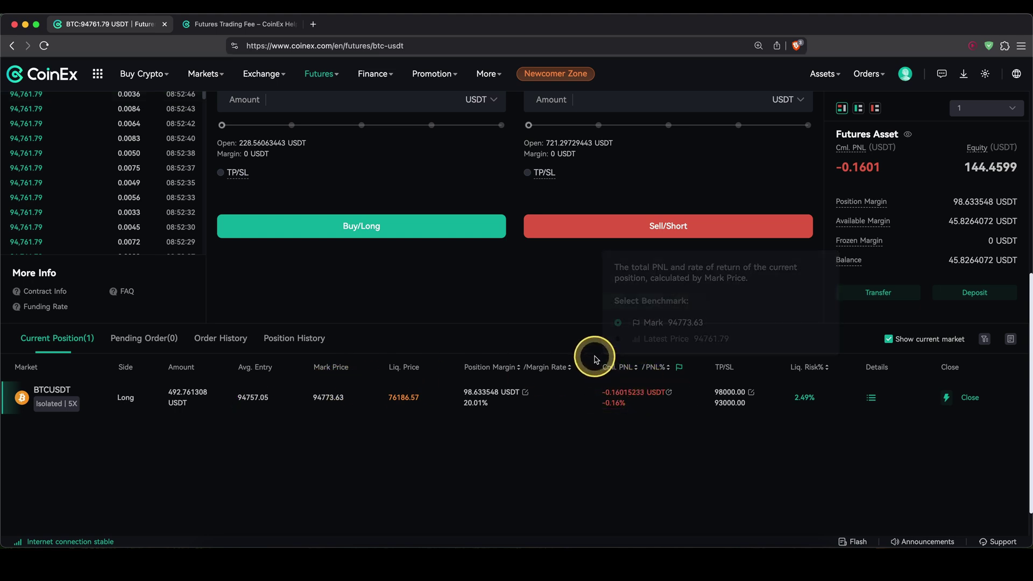
{"action": "left_click_drag", "start_coordinate": [639, 388], "coordinate": [606, 385]}
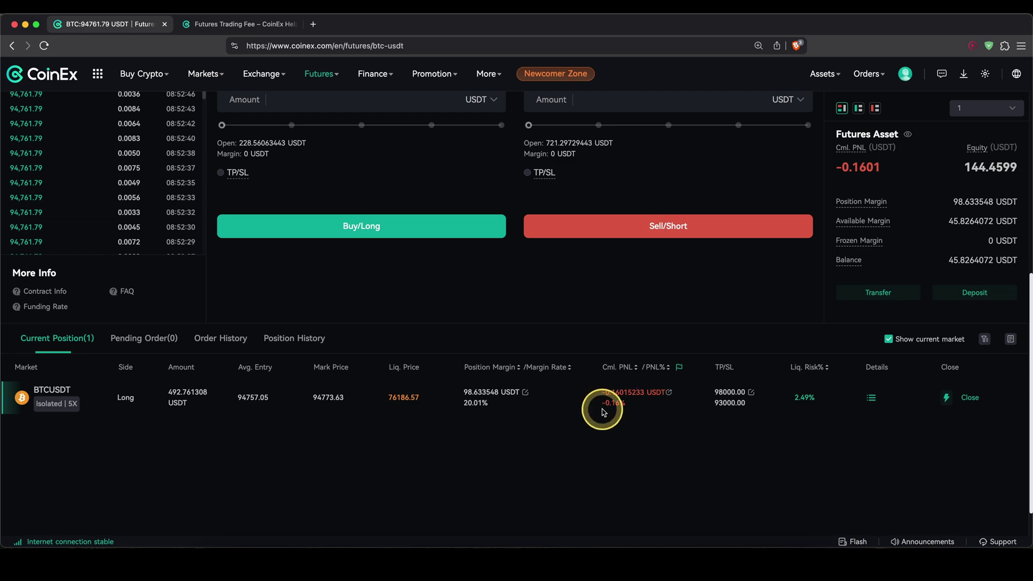
Step: Examine the position's liquidation price in relation to the chart, its position margin and its TP/SL values
{"action": "mouse_move", "coordinate": [413, 386]}
{"action": "left_mouse_down"}
{"action": "mouse_move", "coordinate": [375, 401]}
{"action": "mouse_move", "coordinate": [425, 393]}
{"action": "mouse_move", "coordinate": [375, 388]}
{"action": "left_mouse_up"}
{"action": "scroll", "coordinate": [415, 373], "scroll_direction": "up", "scroll_amount": 10}
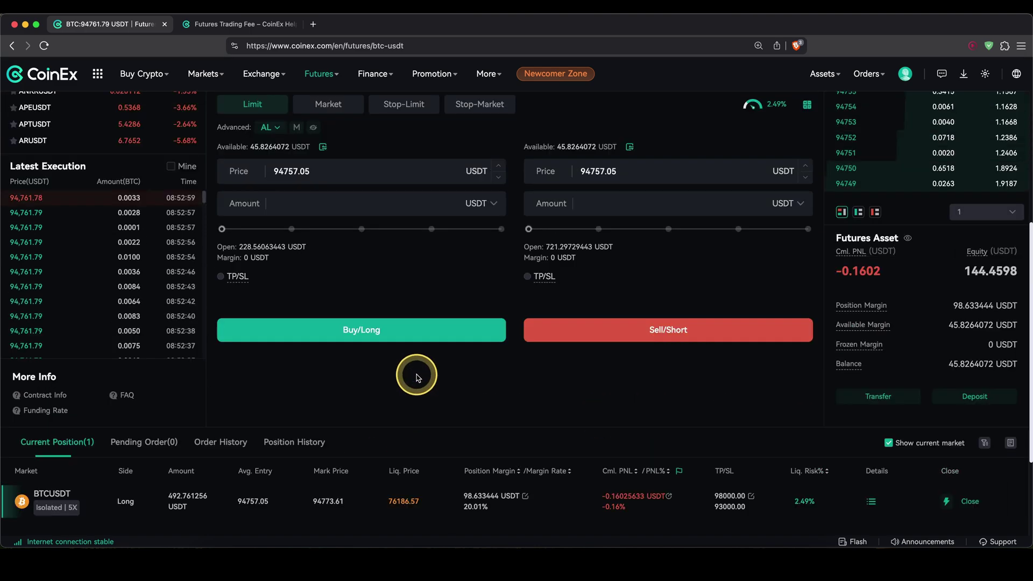
{"action": "left_click_drag", "start_coordinate": [744, 189], "coordinate": [757, 296]}
{"action": "scroll", "coordinate": [757, 297], "scroll_direction": "down", "scroll_amount": 10}
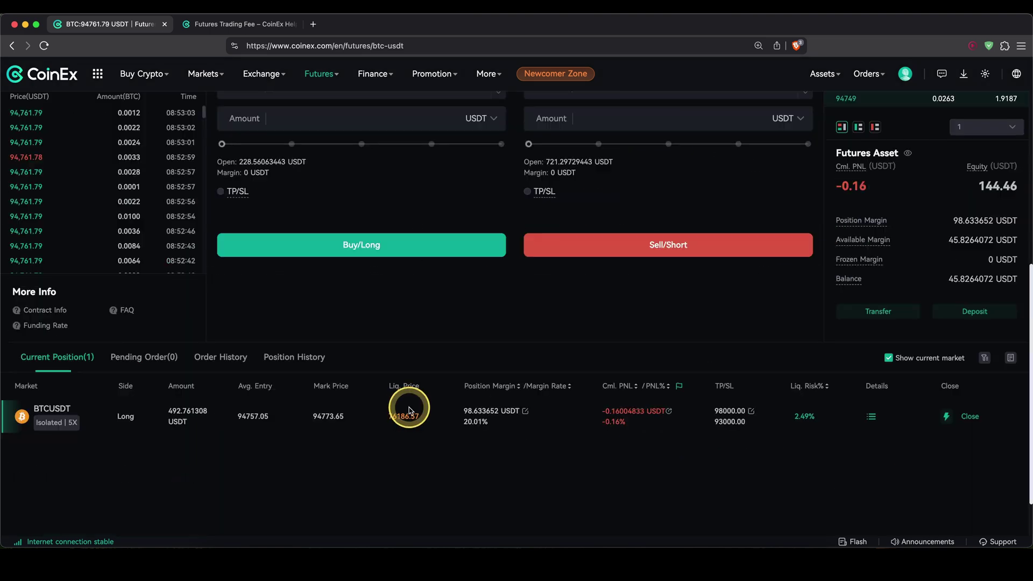
{"action": "left_click_drag", "start_coordinate": [408, 405], "coordinate": [371, 428]}
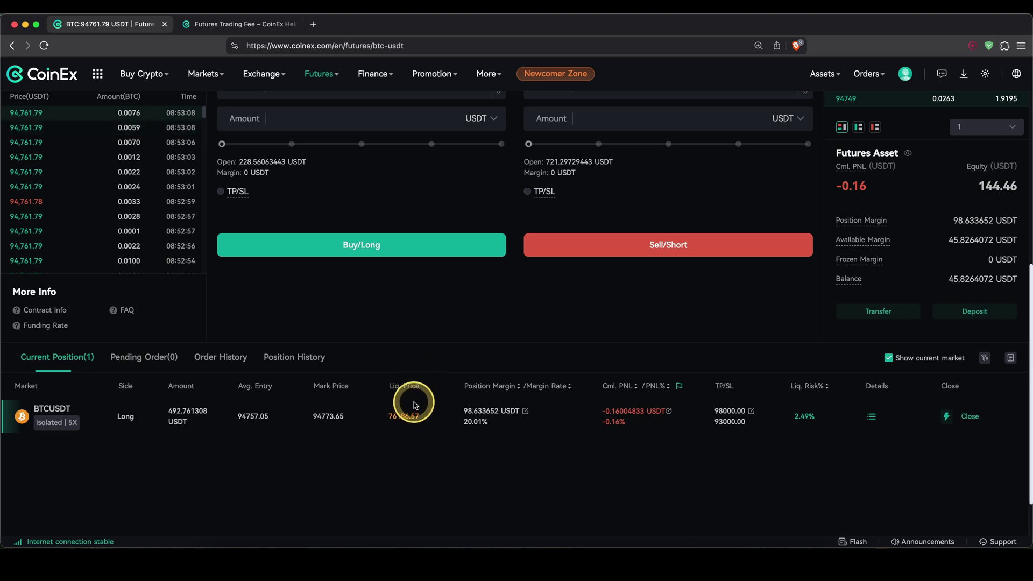
{"action": "mouse_move", "coordinate": [400, 430]}
{"action": "left_mouse_down"}
{"action": "mouse_move", "coordinate": [405, 404]}
{"action": "mouse_move", "coordinate": [395, 413]}
{"action": "left_mouse_up"}
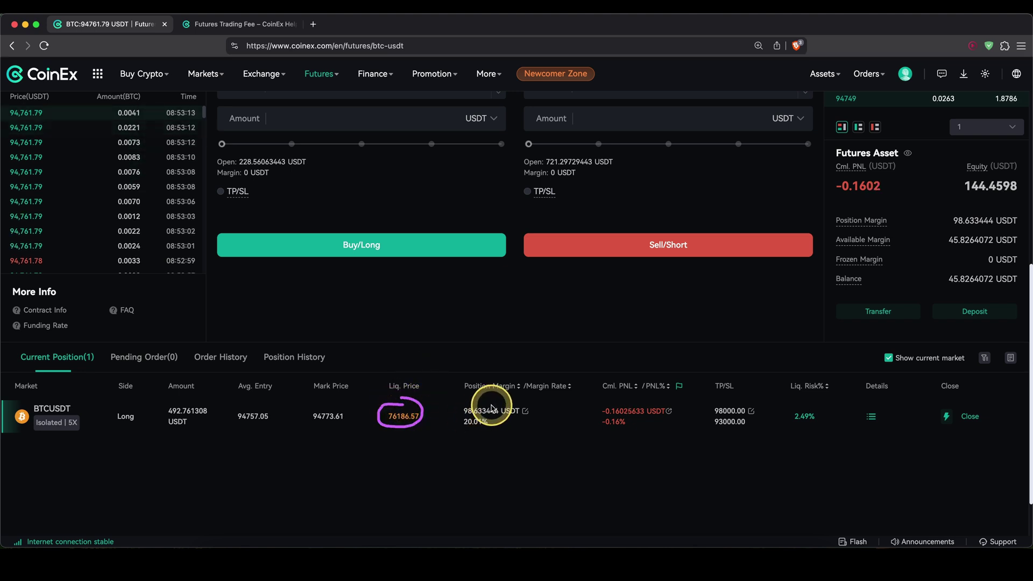
{"action": "mouse_move", "coordinate": [483, 402]}
{"action": "left_mouse_down"}
{"action": "mouse_move", "coordinate": [490, 415]}
{"action": "mouse_move", "coordinate": [478, 420]}
{"action": "left_mouse_up"}
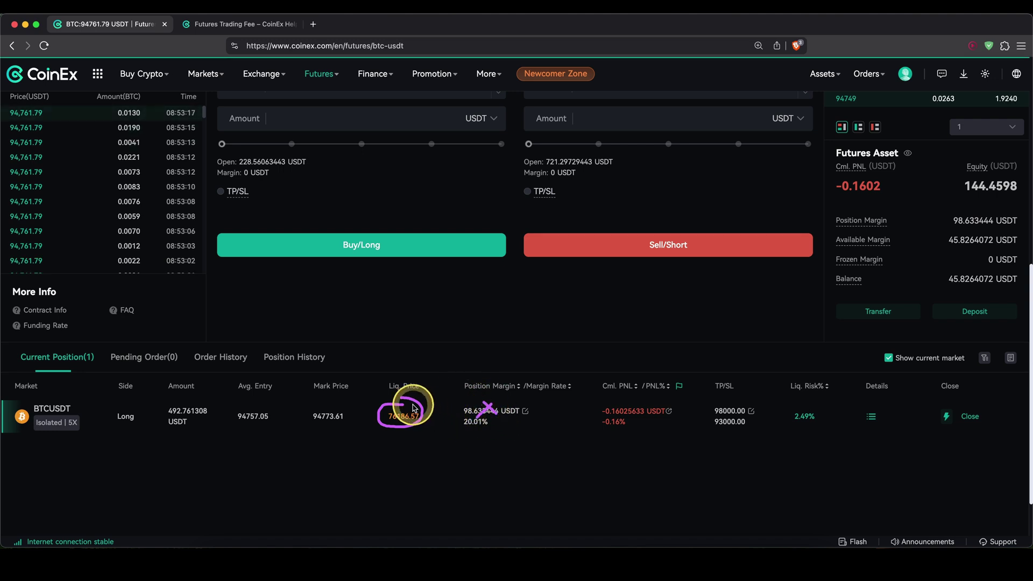
{"action": "mouse_move", "coordinate": [414, 436]}
{"action": "left_mouse_down"}
{"action": "mouse_move", "coordinate": [436, 417]}
{"action": "mouse_move", "coordinate": [418, 399]}
{"action": "left_mouse_up"}
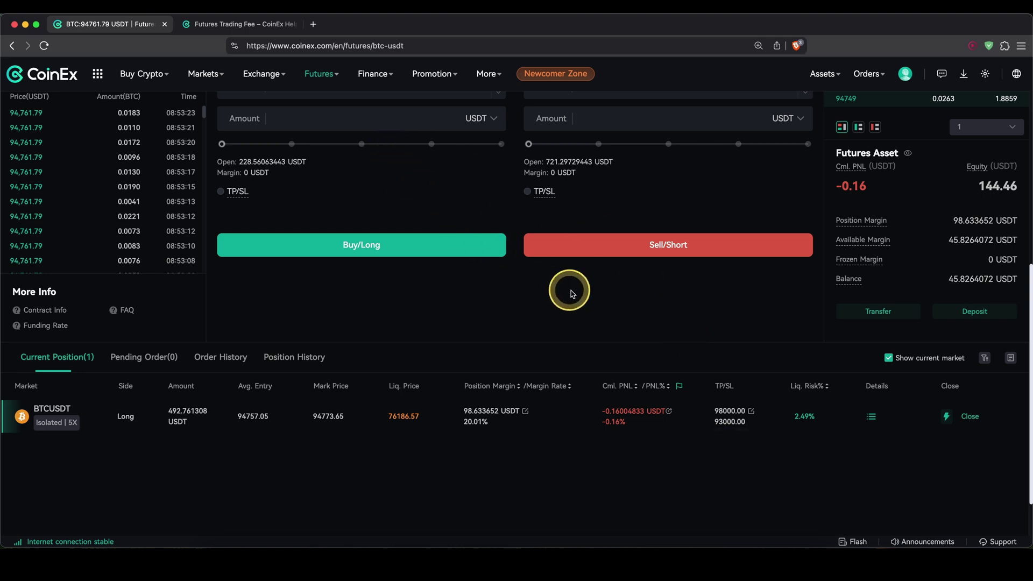
{"action": "left_click_drag", "start_coordinate": [722, 349], "coordinate": [725, 379]}
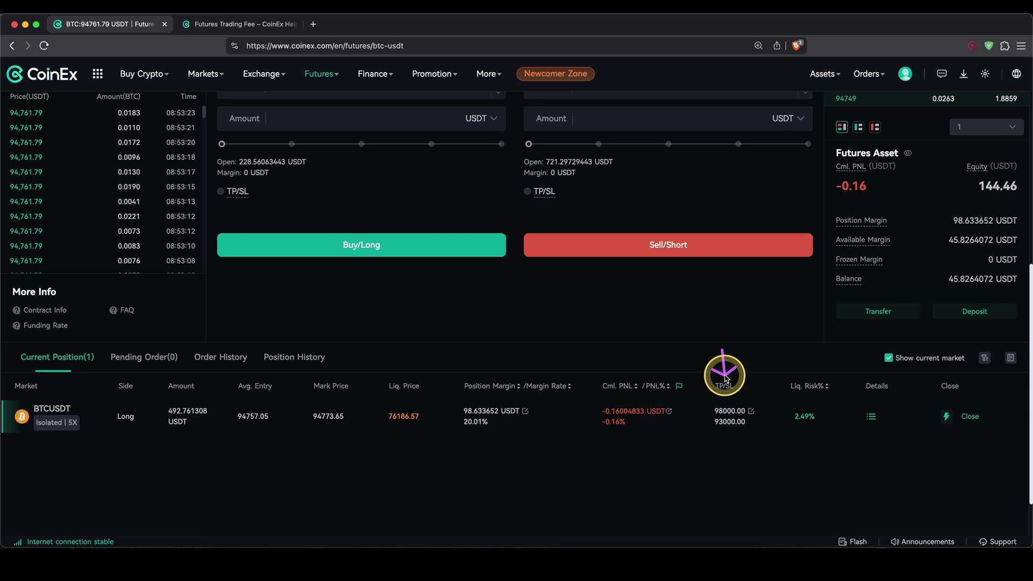
Step: Replace the open BTCUSDT position's stop-loss with a mark price trigger at 93500 USDT and confirm it
{"action": "left_click", "coordinate": [752, 414]}
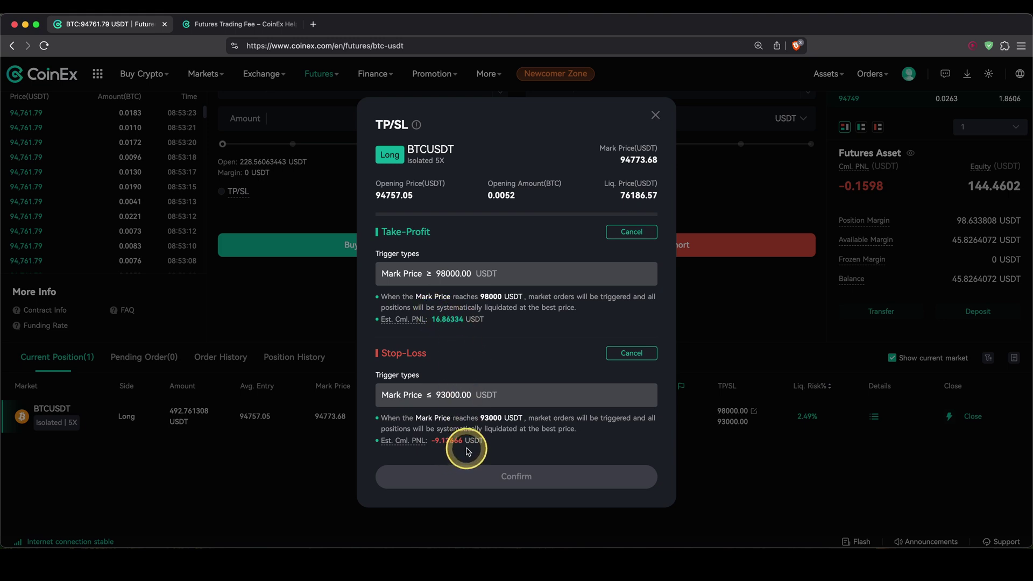
{"action": "left_click", "coordinate": [632, 354]}
{"action": "left_click", "coordinate": [501, 399]}
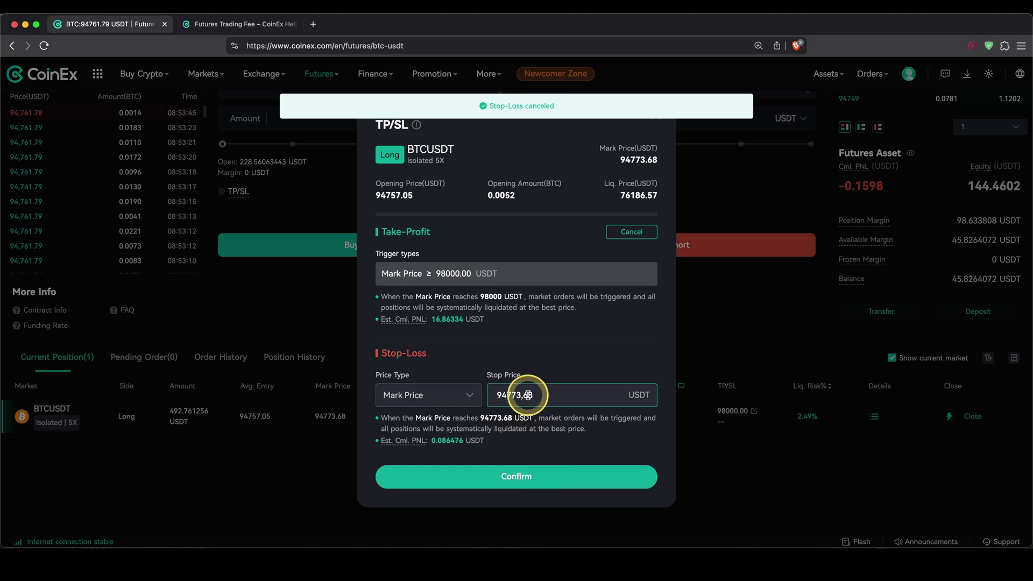
{"action": "type", "text": "3500"}
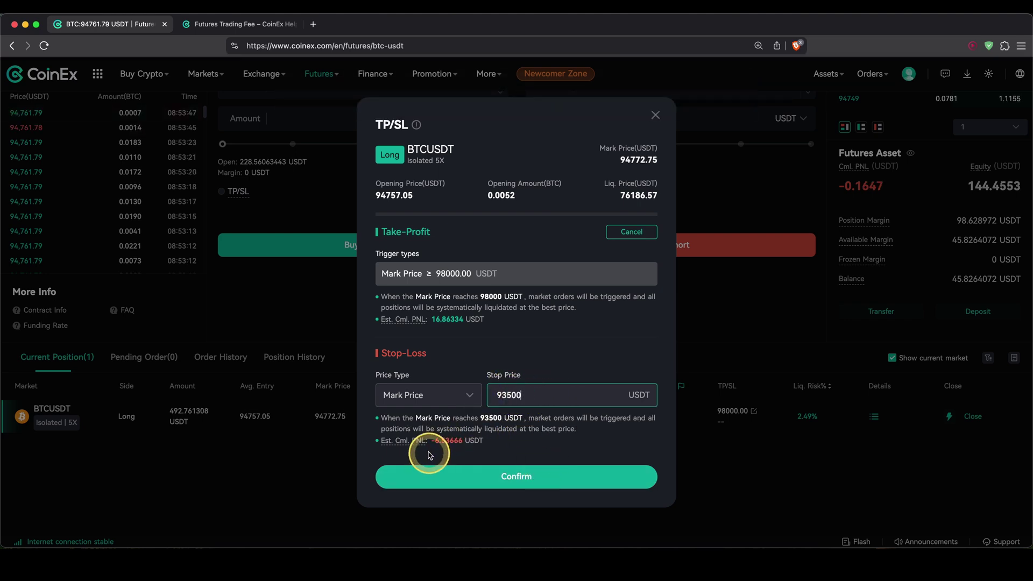
{"action": "left_click", "coordinate": [521, 478]}
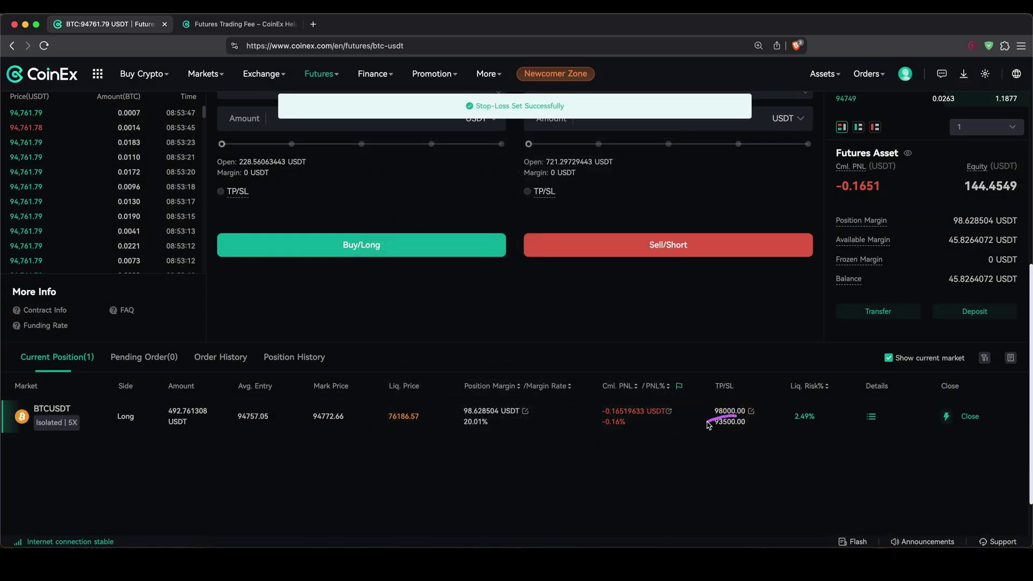
Step: Cancel both the take-profit and the stop-loss on the open BTCUSDT position
{"action": "left_click", "coordinate": [751, 412]}
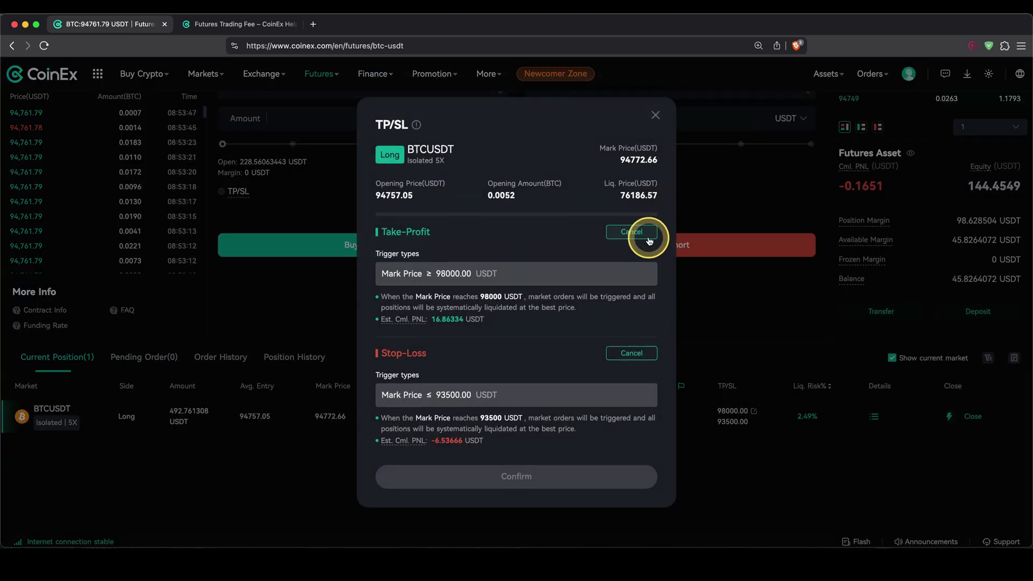
{"action": "left_click", "coordinate": [635, 352]}
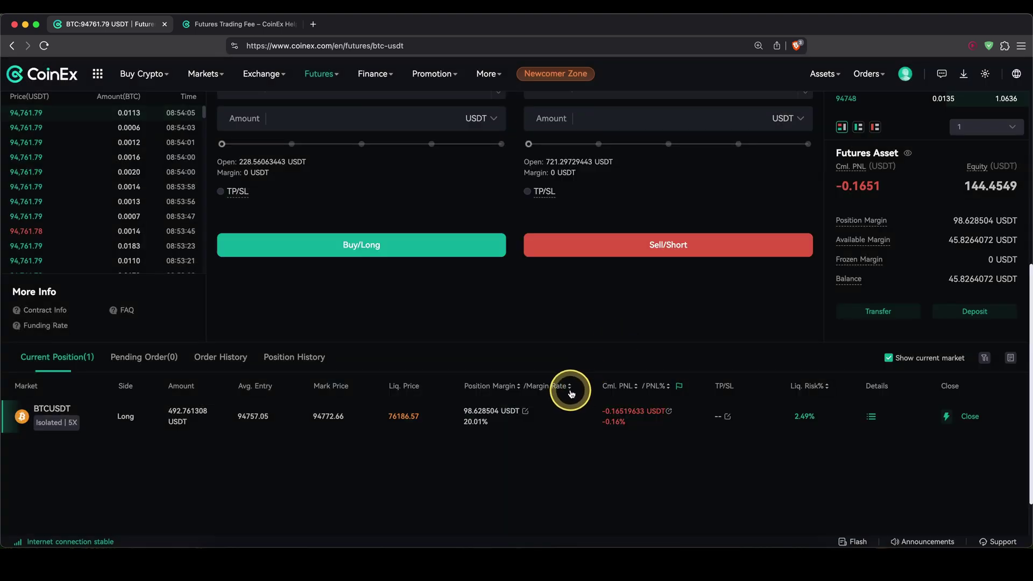
Step: Preview a partial market close of the BTCUSDT long position for 123.190327 USDT, then dismiss it unsubmitted
{"action": "left_click", "coordinate": [971, 416]}
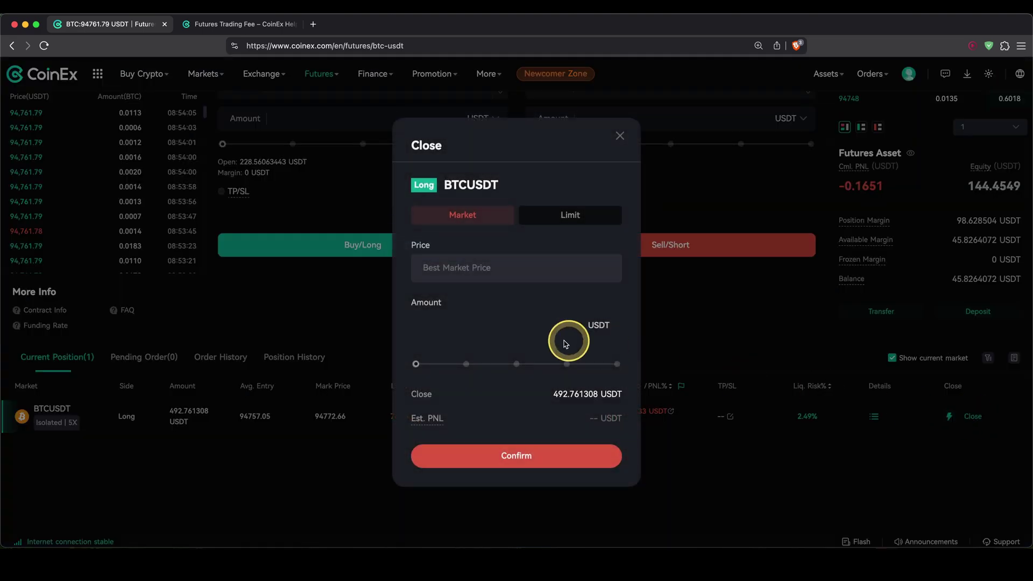
{"action": "left_click", "coordinate": [466, 364]}
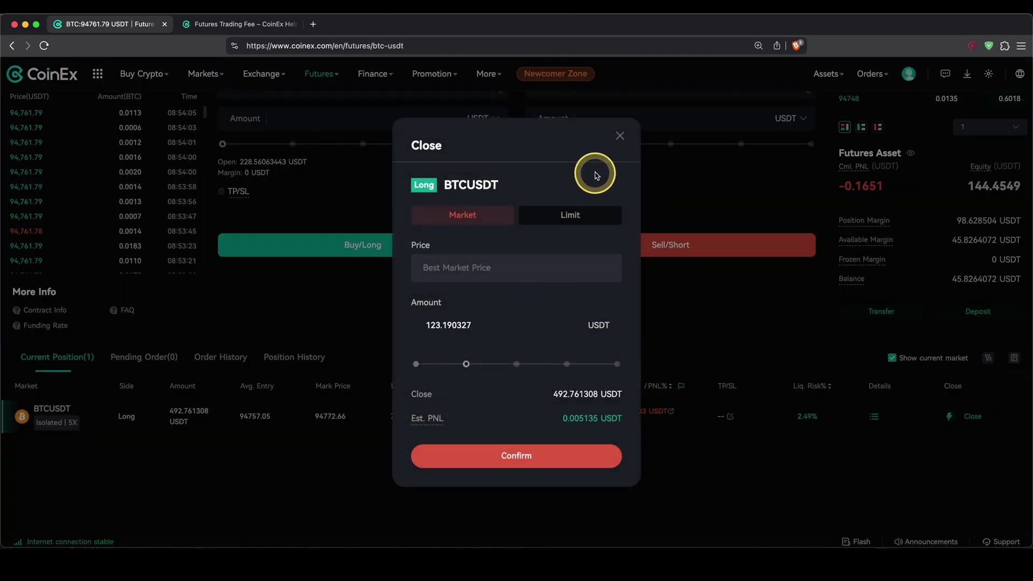
{"action": "left_click", "coordinate": [620, 136]}
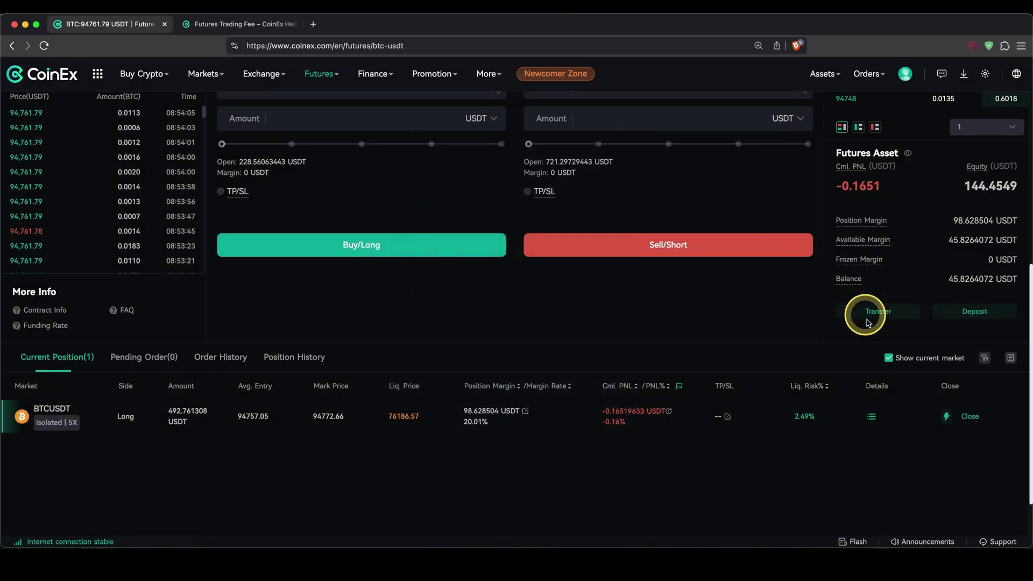
Step: Liquidate the entire BTCUSDT position at market price, confirming the cancellation of all orders of this contract
{"action": "left_click", "coordinate": [947, 418]}
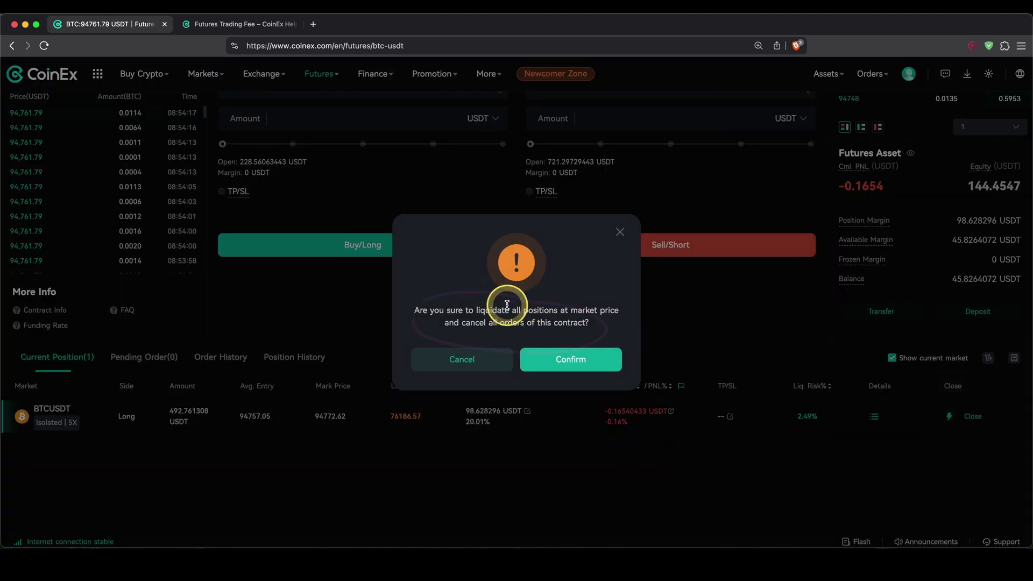
{"action": "left_click", "coordinate": [588, 360]}
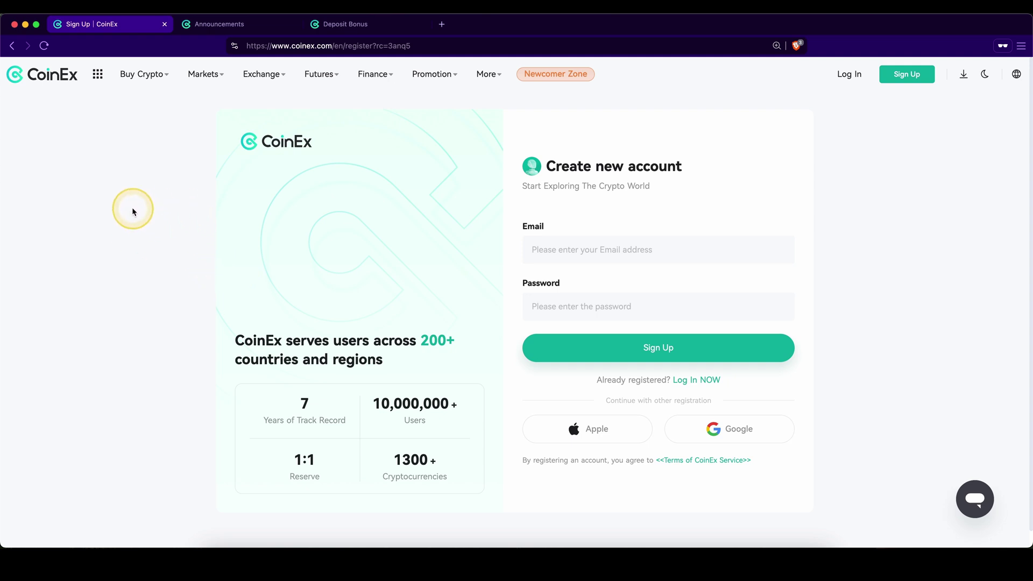
{"action": "mouse_move", "coordinate": [129, 208]}
{"action": "left_mouse_down"}
{"action": "mouse_move", "coordinate": [126, 401]}
{"action": "mouse_move", "coordinate": [104, 520]}
{"action": "left_mouse_up"}
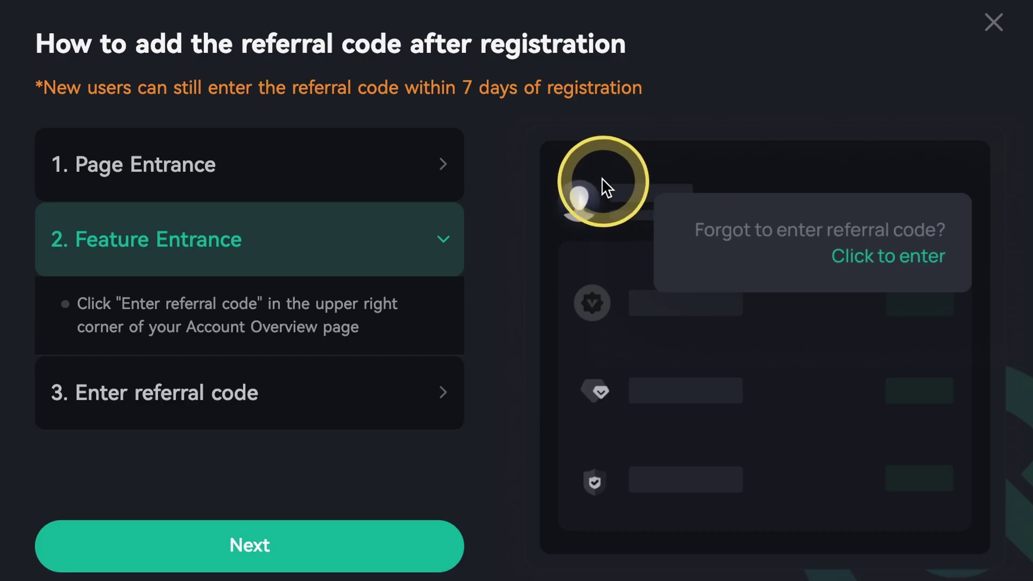
{"action": "mouse_move", "coordinate": [601, 175]}
{"action": "left_mouse_down"}
{"action": "mouse_move", "coordinate": [554, 205]}
{"action": "mouse_move", "coordinate": [605, 185]}
{"action": "left_mouse_up"}
{"action": "left_click_drag", "start_coordinate": [737, 130], "coordinate": [736, 154]}
{"action": "left_click_drag", "start_coordinate": [759, 110], "coordinate": [775, 158]}
{"action": "left_click_drag", "start_coordinate": [745, 129], "coordinate": [783, 127]}
{"action": "left_click_drag", "start_coordinate": [808, 140], "coordinate": [789, 175]}
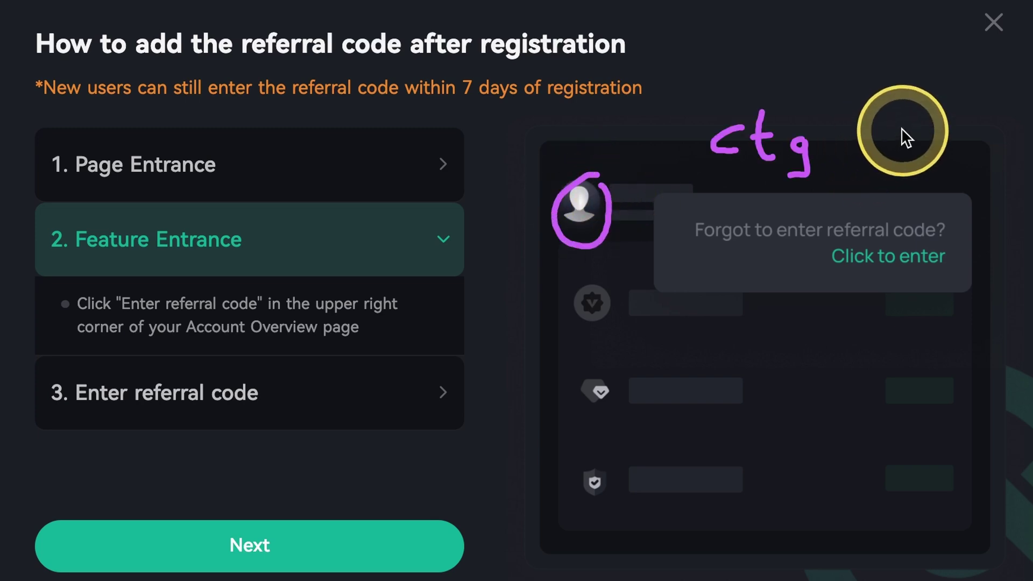